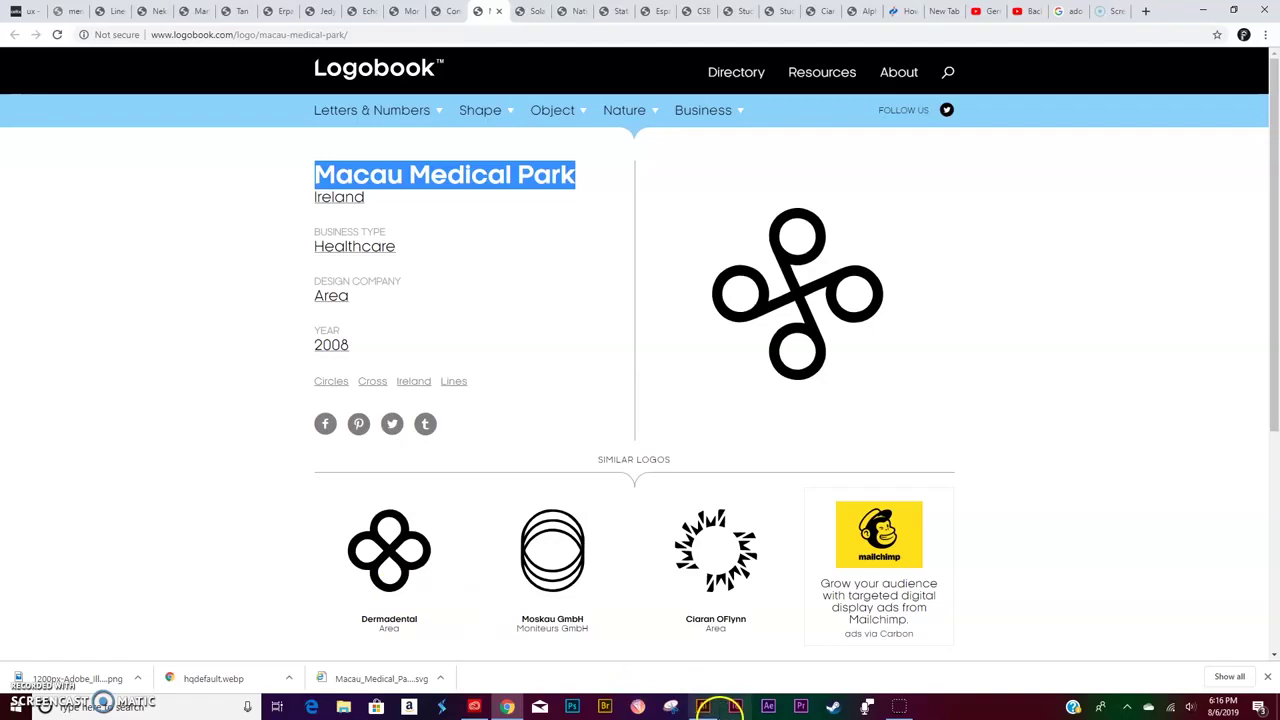
Step: Switch to Illustrator and create a new print document at Letter size in landscape orientation
click(703, 707)
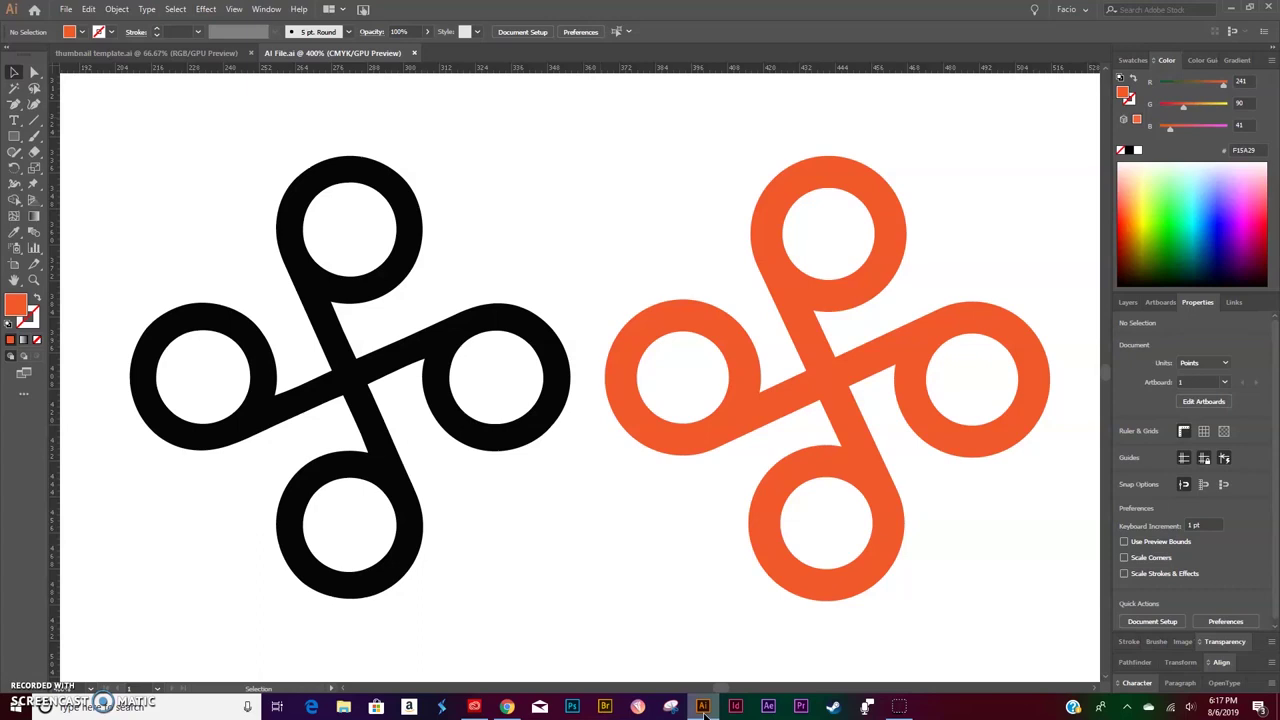
click(65, 9)
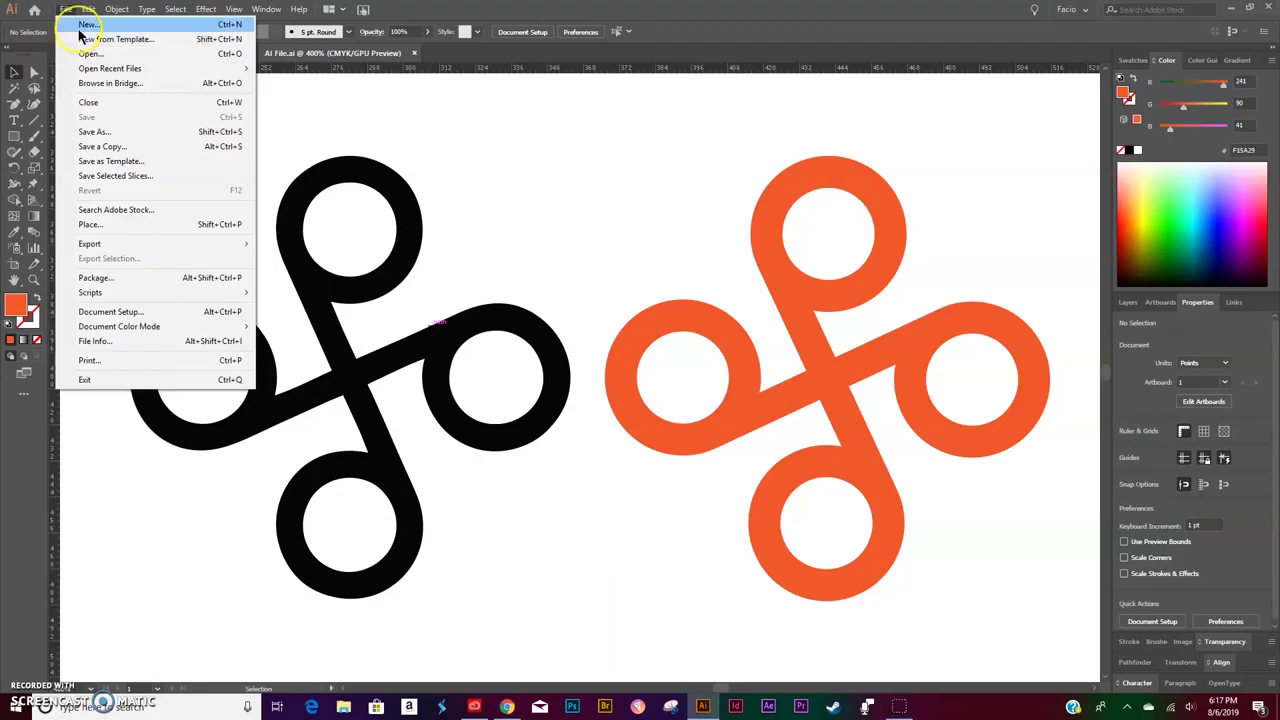
click(84, 25)
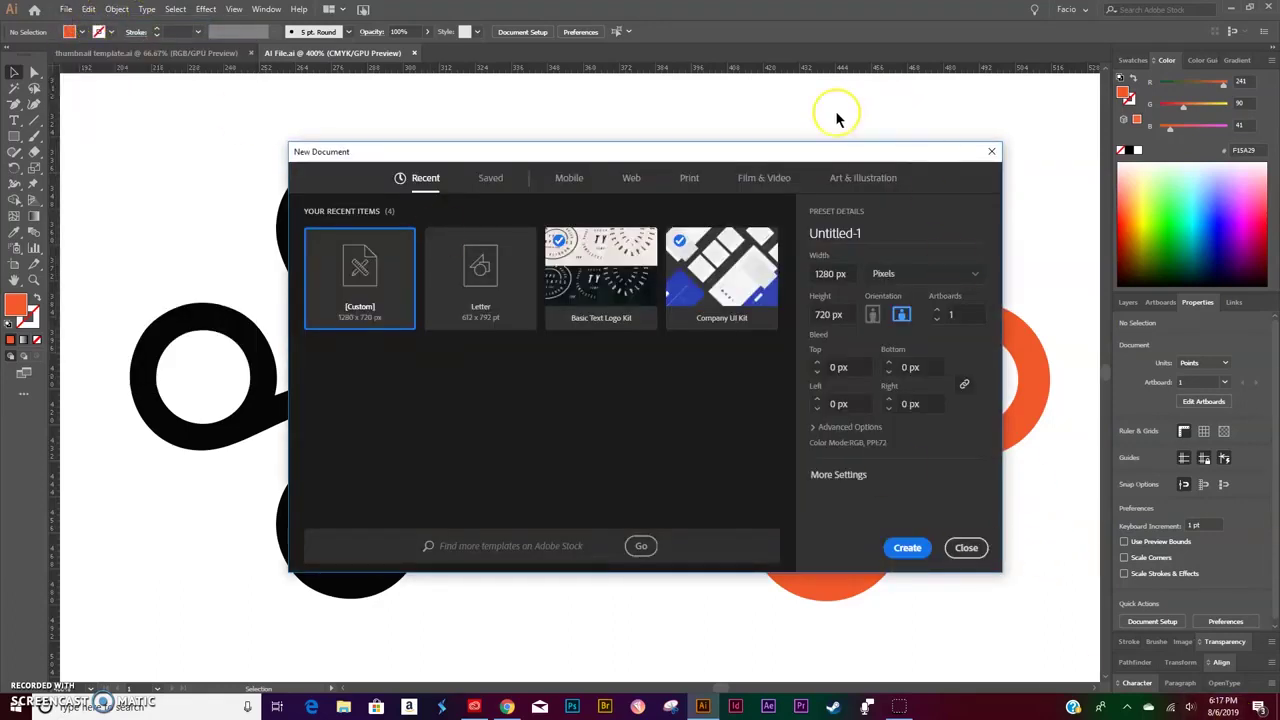
click(686, 179)
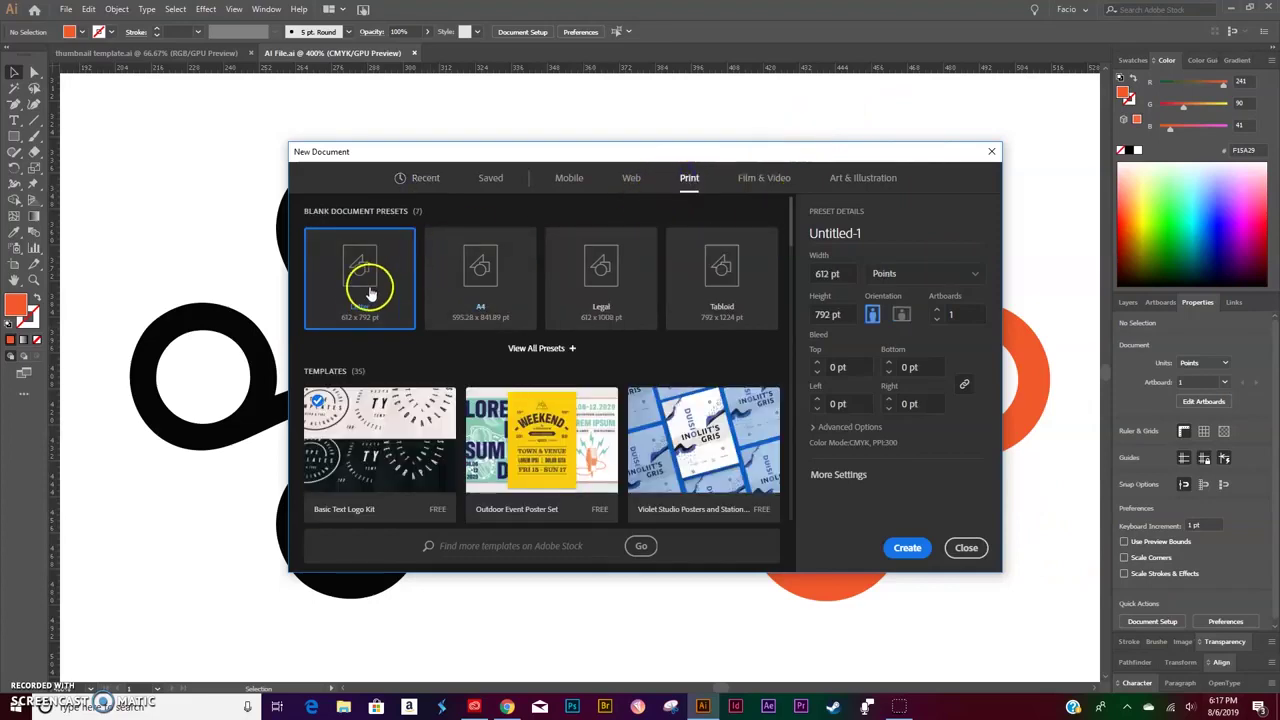
click(906, 546)
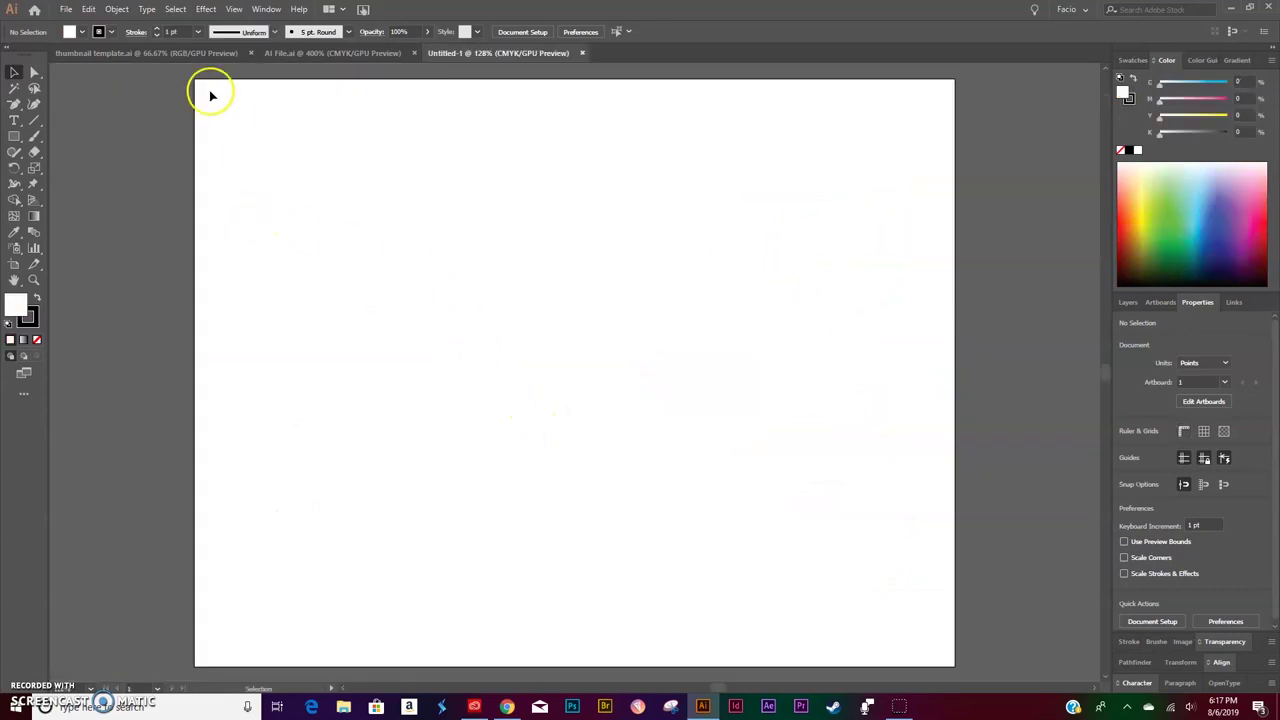
Step: Place the Macau_Medical_Park_logo SVG file on the artboard and move it slightly up and to the left
click(63, 9)
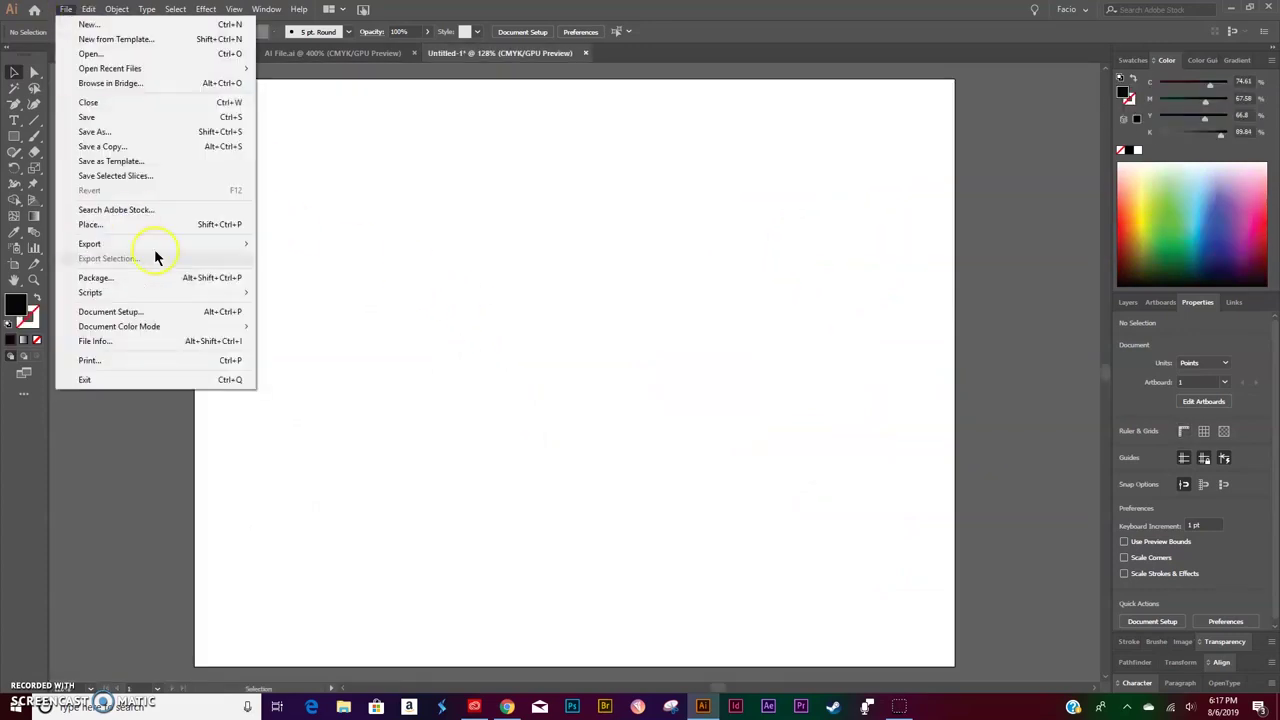
click(114, 224)
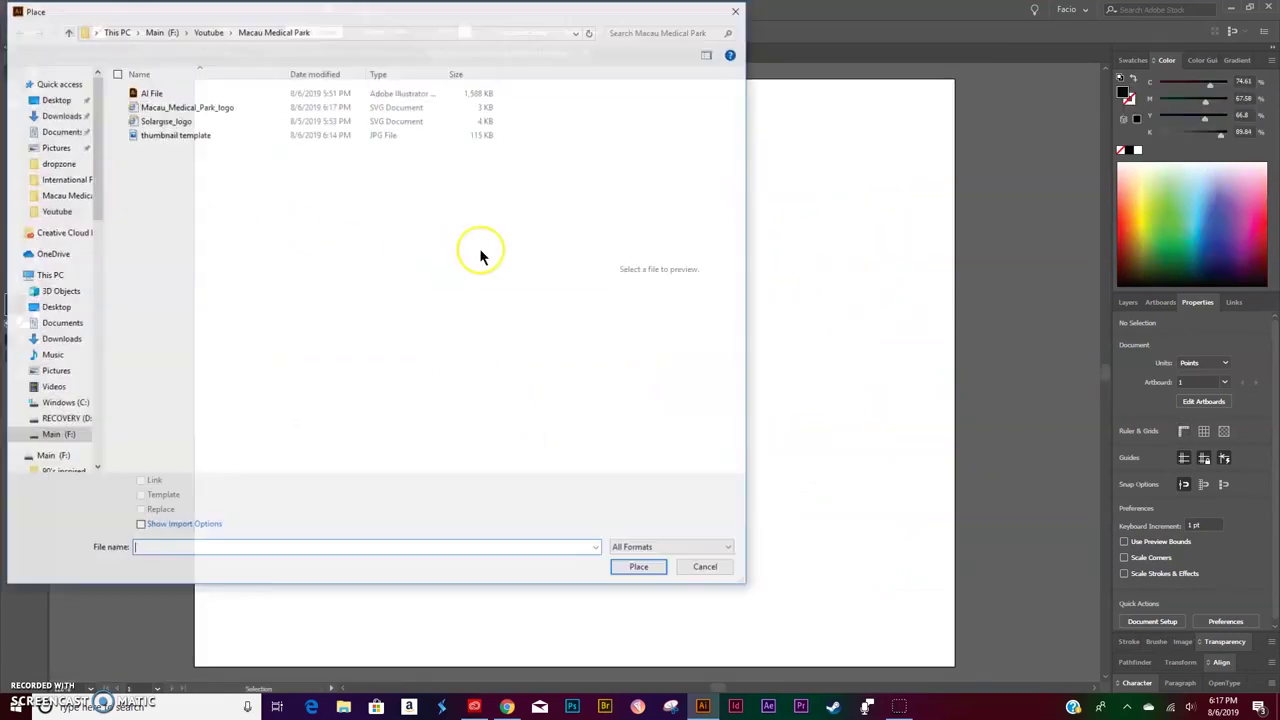
click(200, 107)
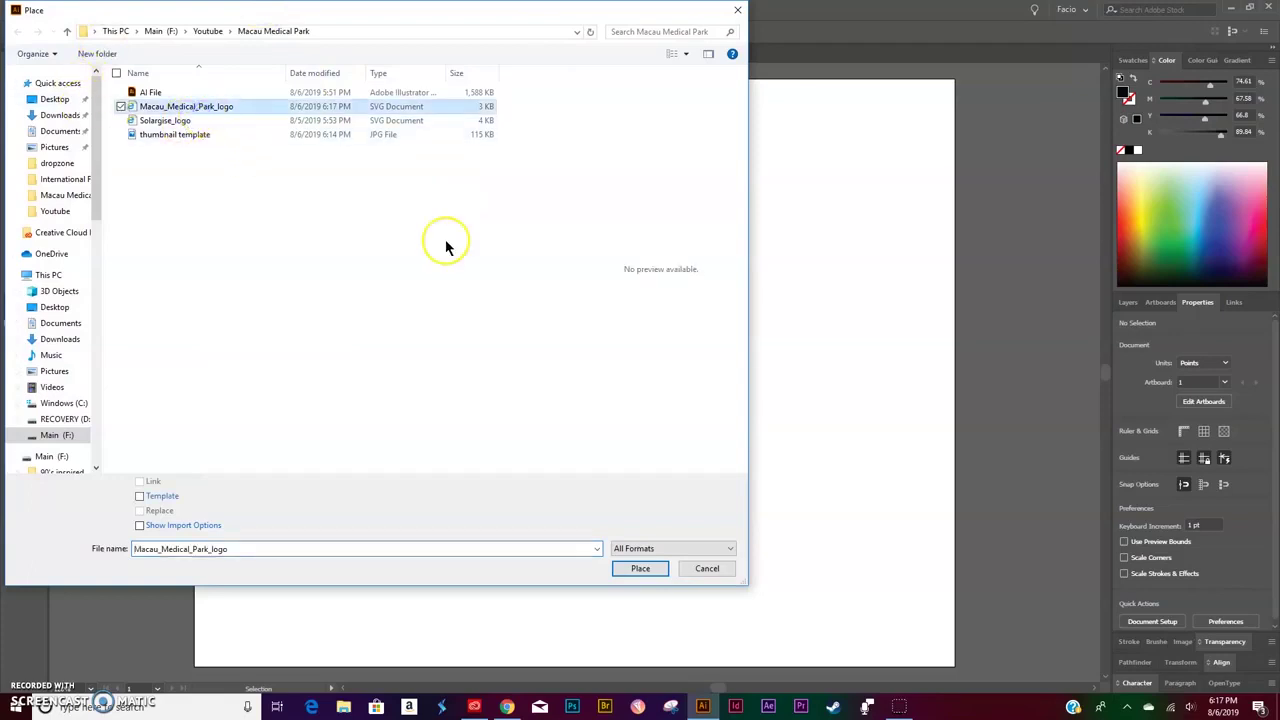
click(630, 566)
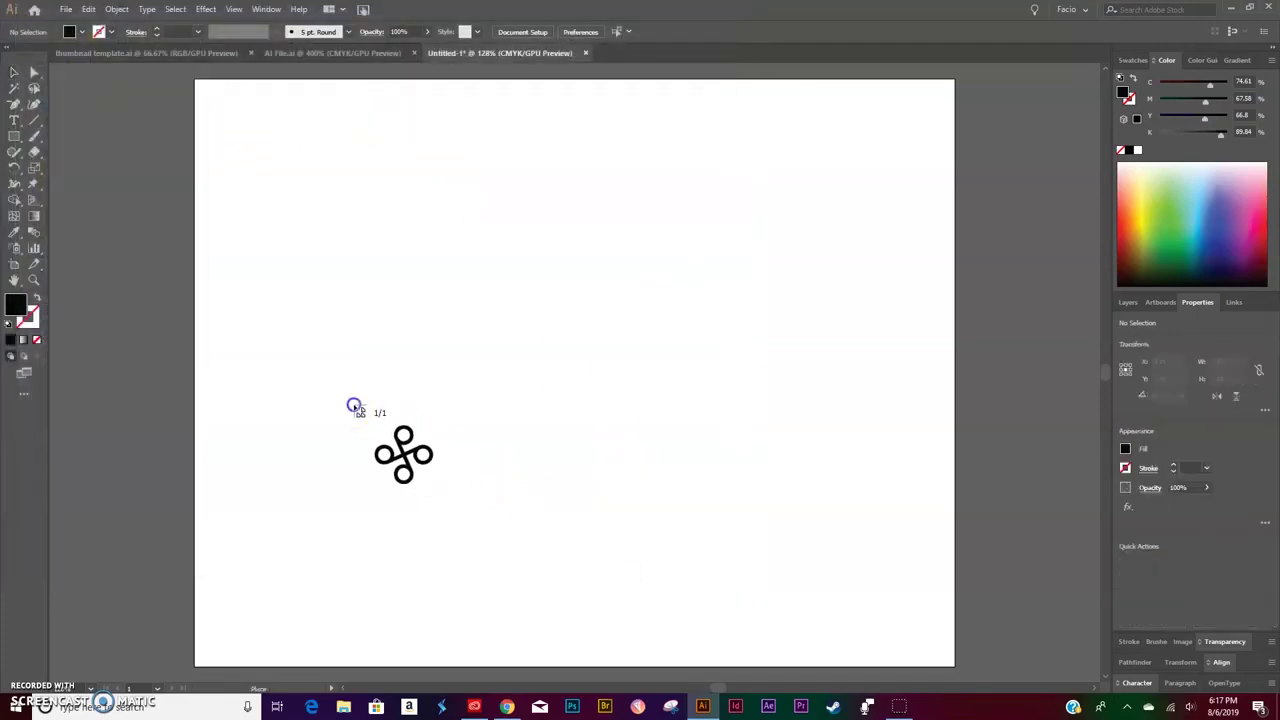
click(353, 405)
drag(446, 428, 398, 346)
Step: Scale the placed logo uniformly to 150%
key(s)
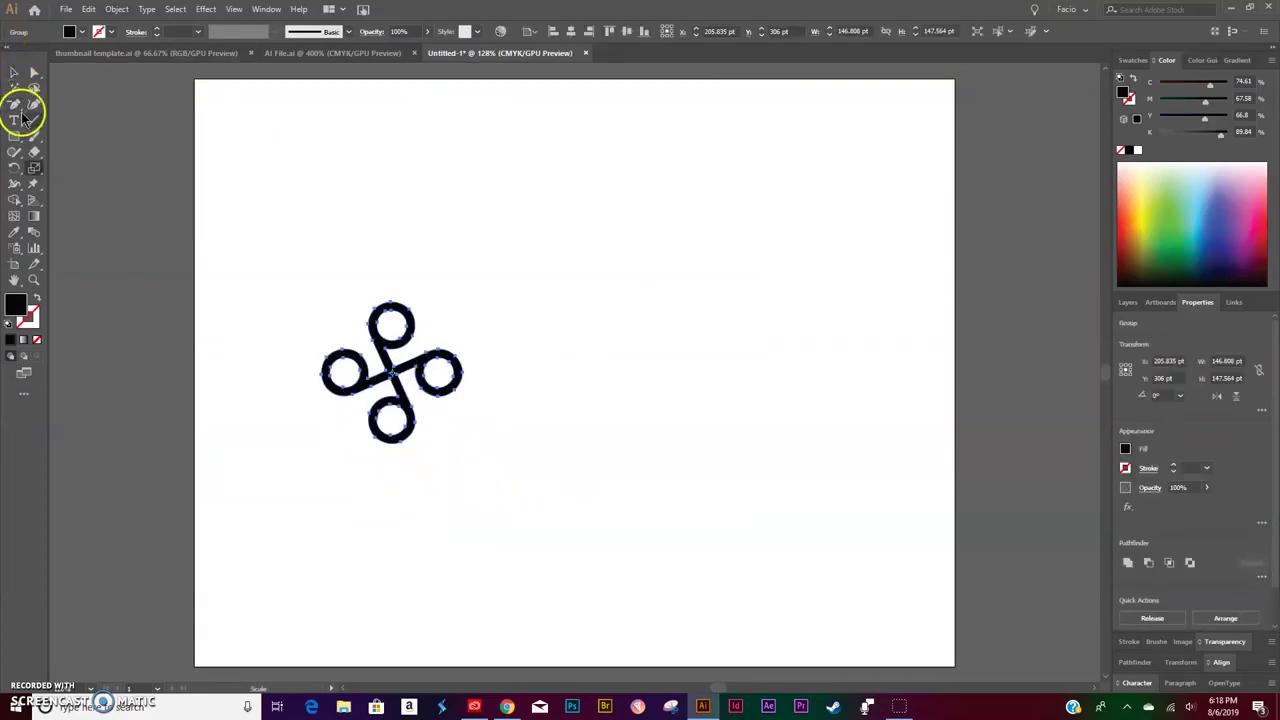
double_click(36, 170)
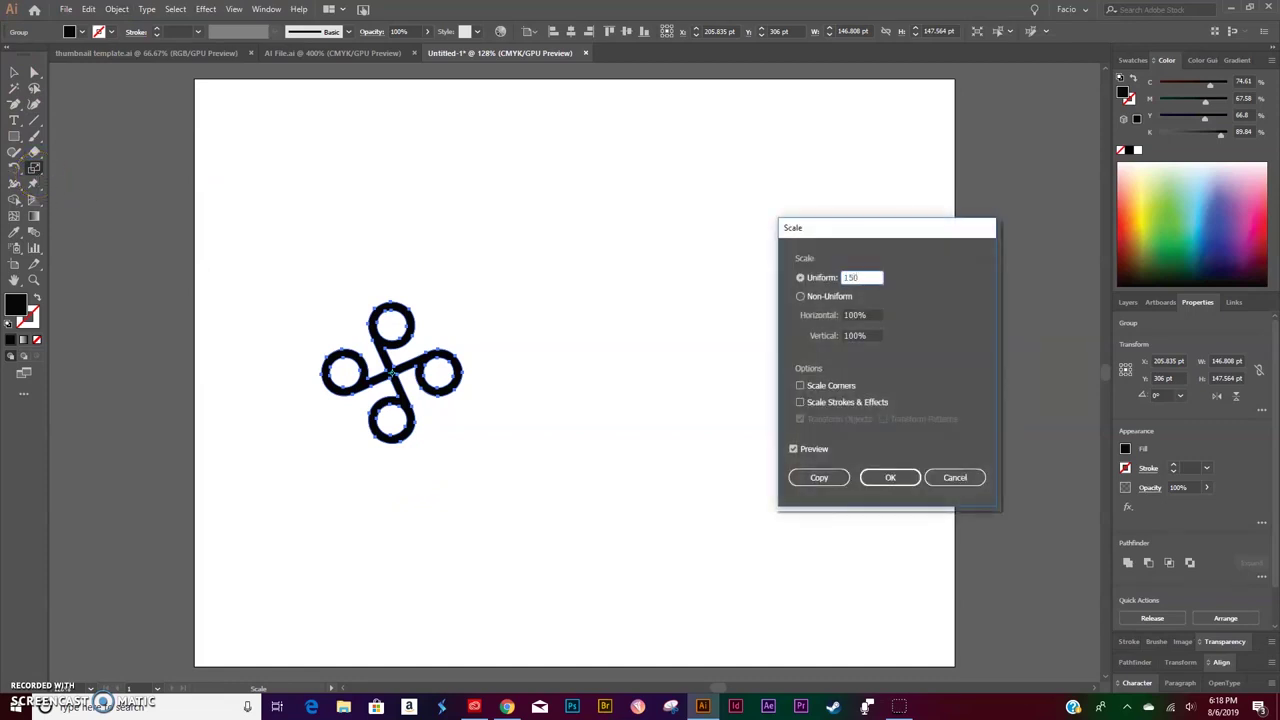
click(795, 449)
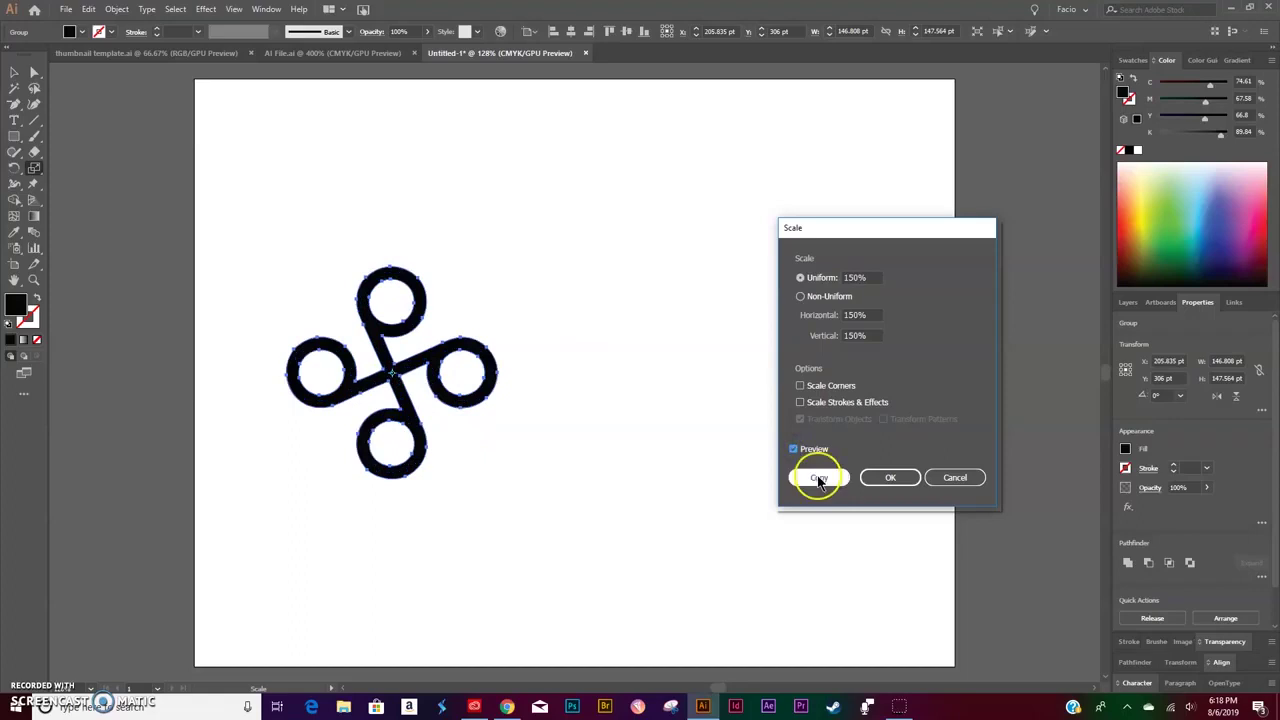
click(872, 479)
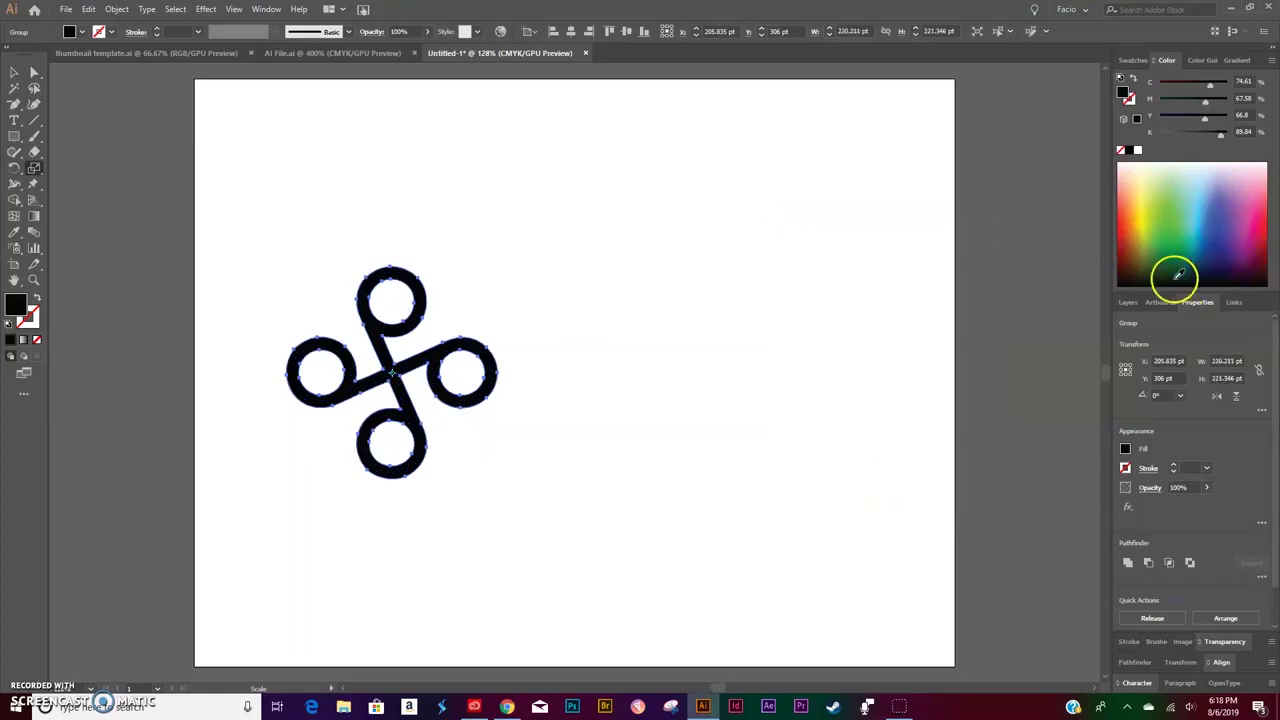
Step: Lock the layer holding the placed logo and rename it "Original Logo"
click(1128, 302)
click(1139, 323)
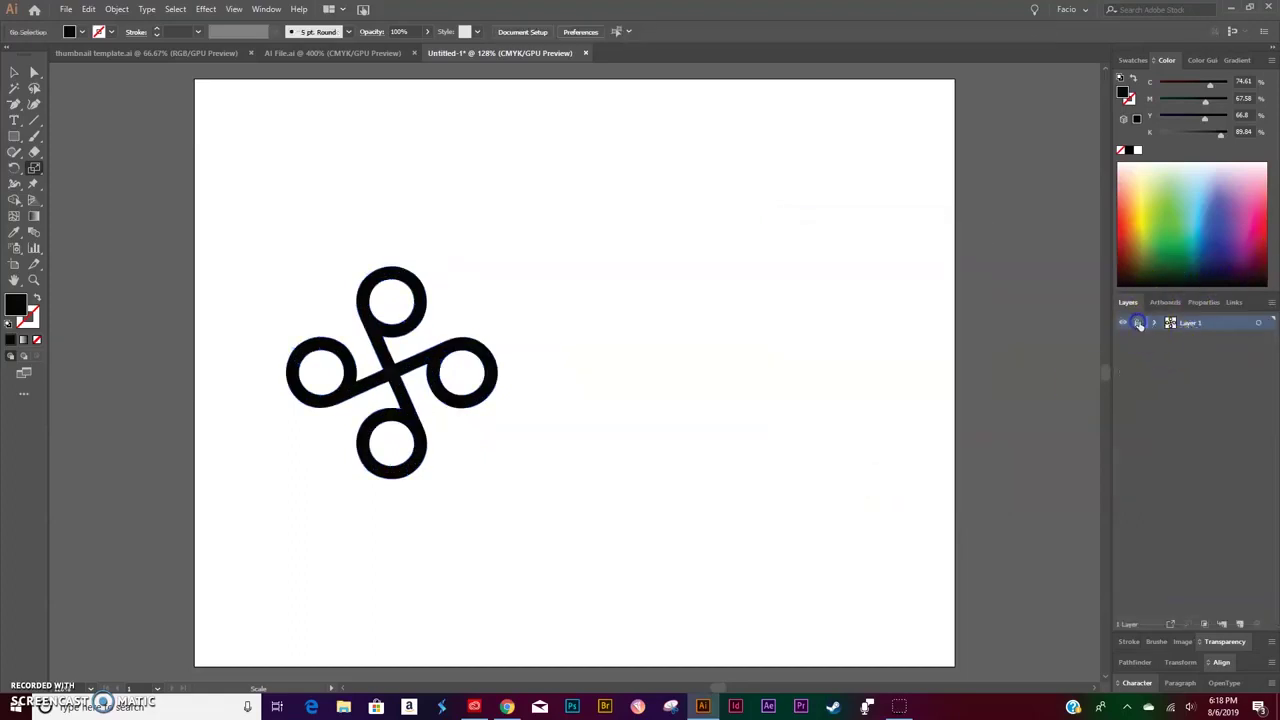
double_click(1188, 330)
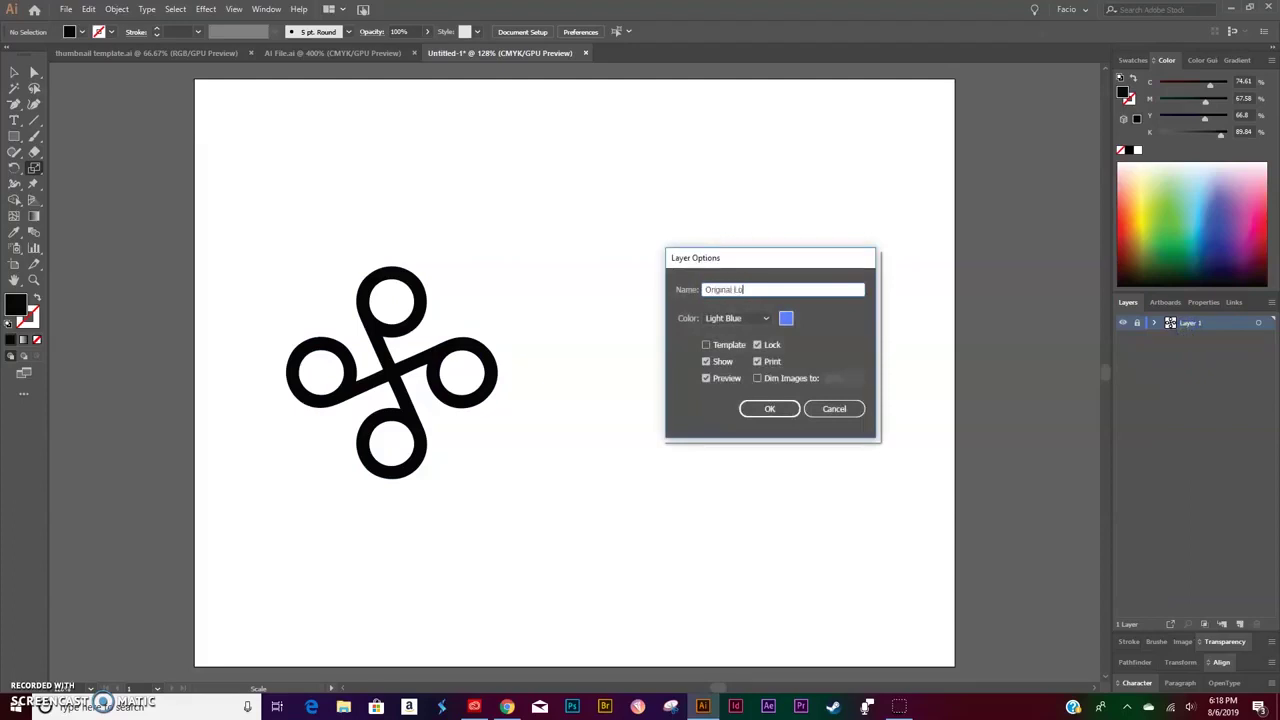
click(770, 408)
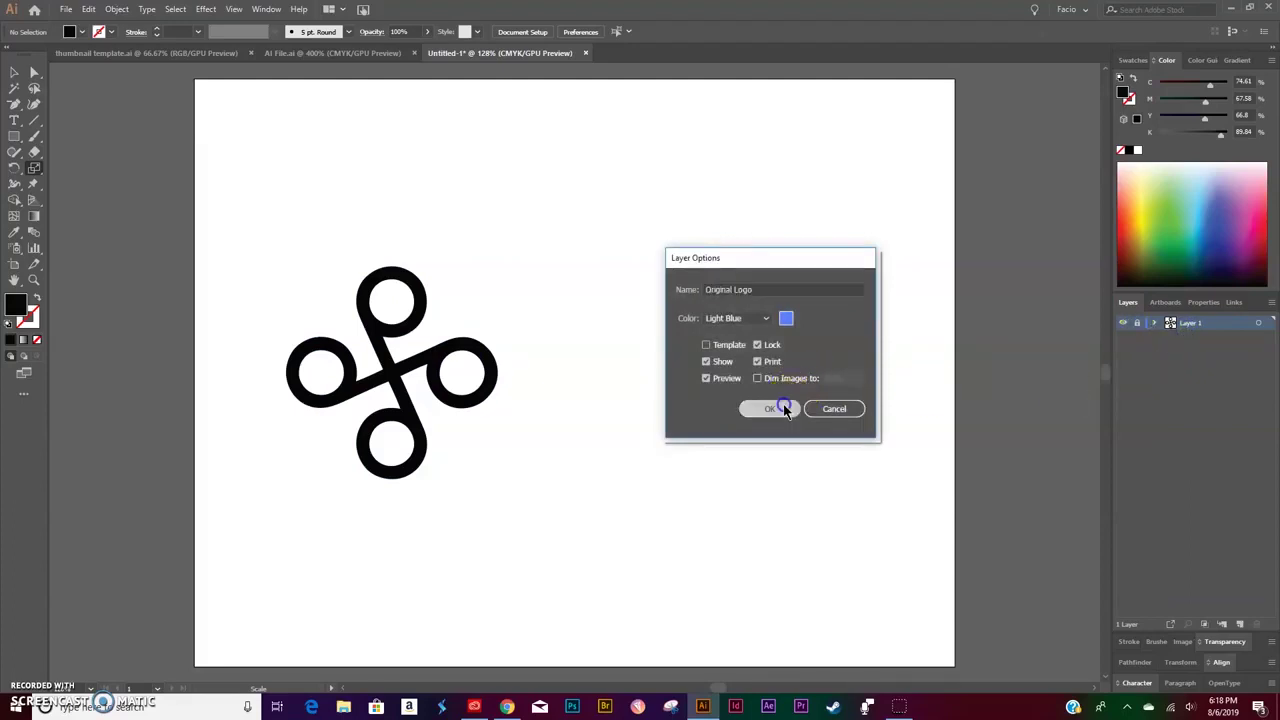
Step: On a new layer, draw an orange-filled circle about 73 pt wide, centred over the logo's upper ring
click(1238, 624)
key(v)
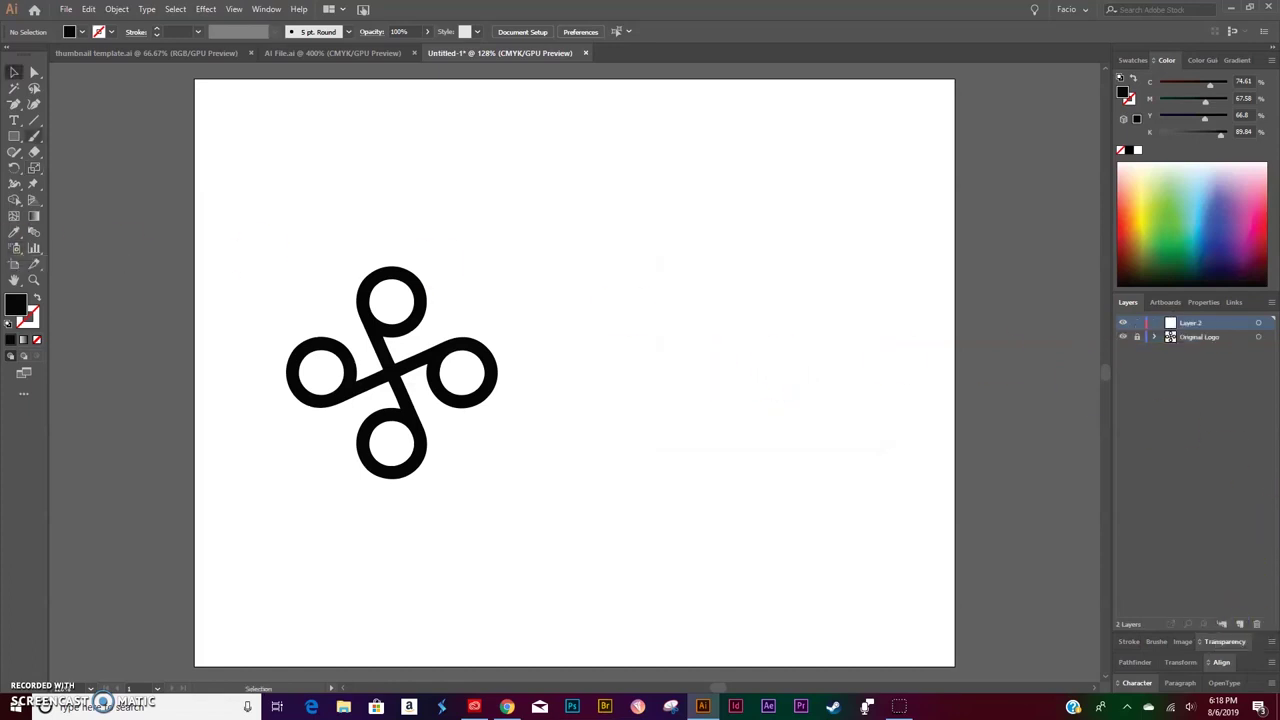
click(14, 136)
drag(91, 198, 69, 174)
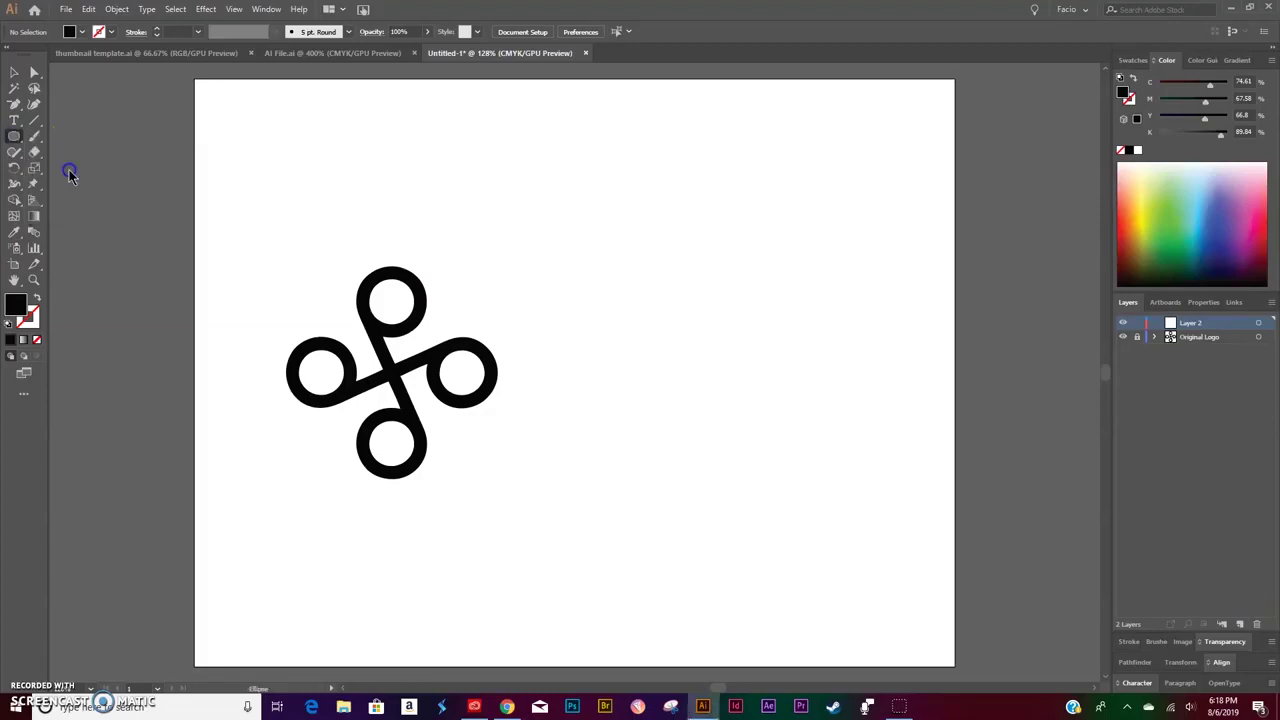
key(z)
drag(371, 351, 588, 306)
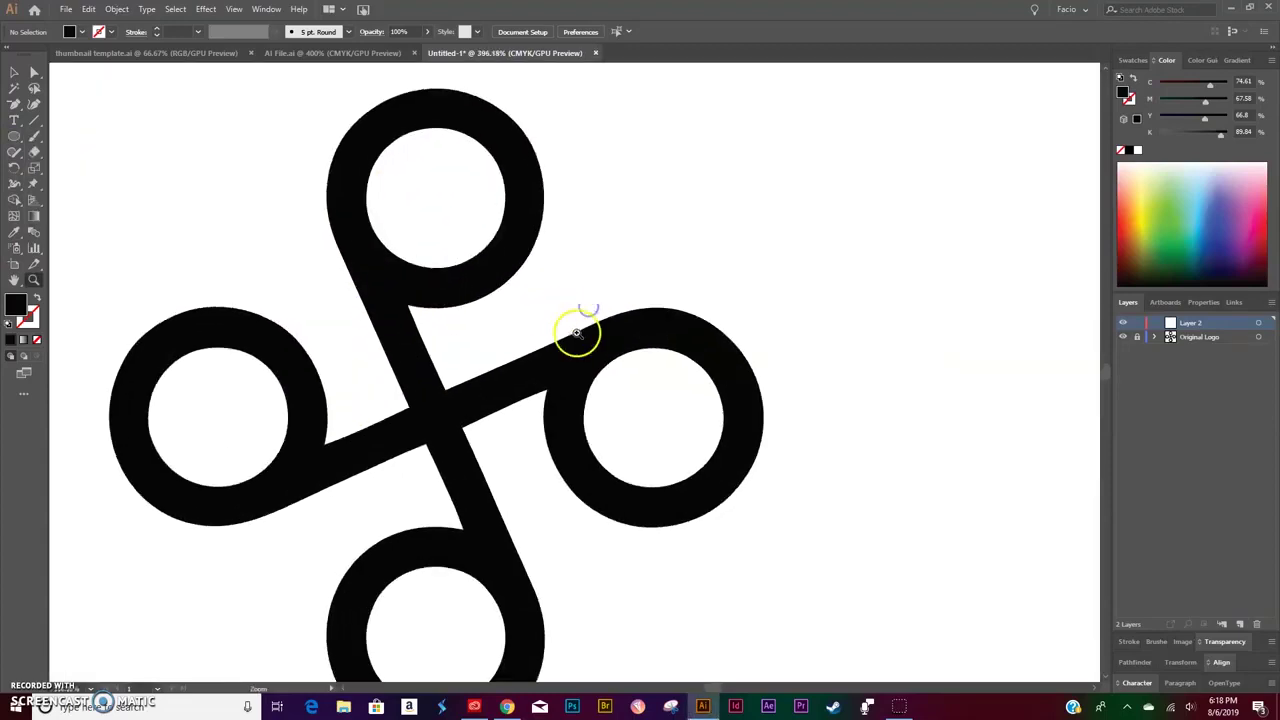
drag(557, 349, 566, 391)
click(16, 136)
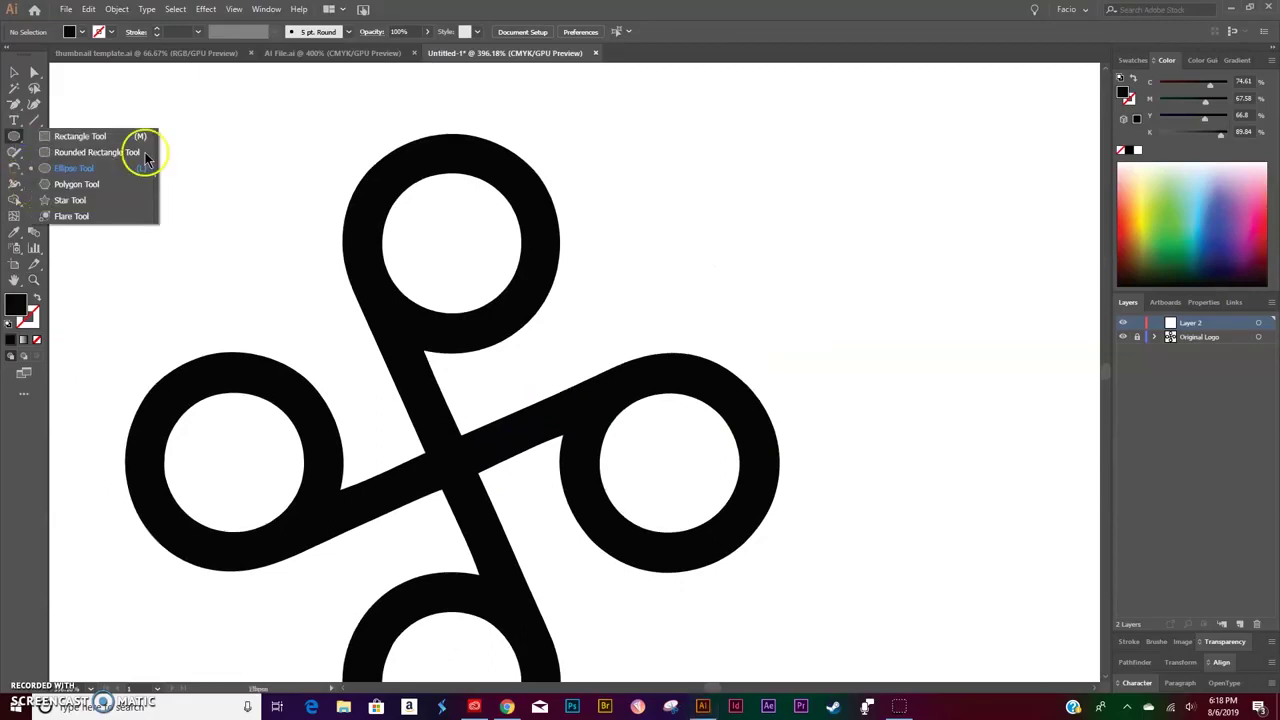
click(62, 170)
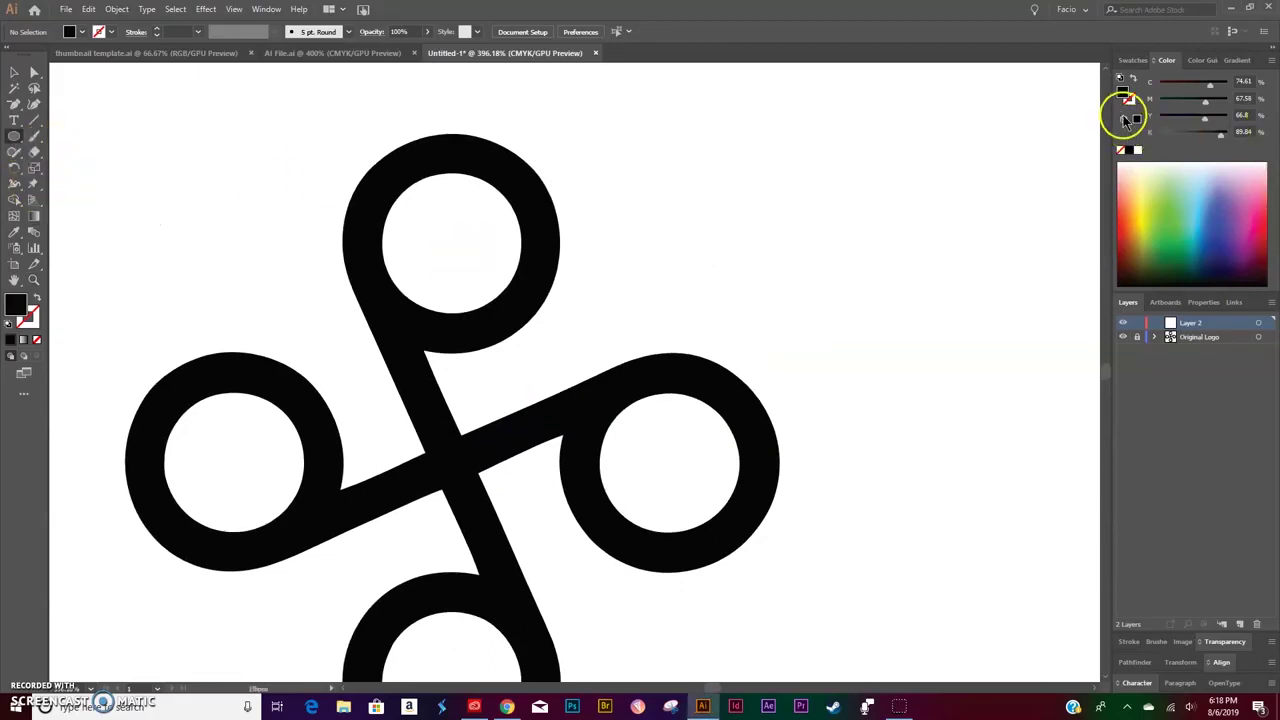
click(1133, 207)
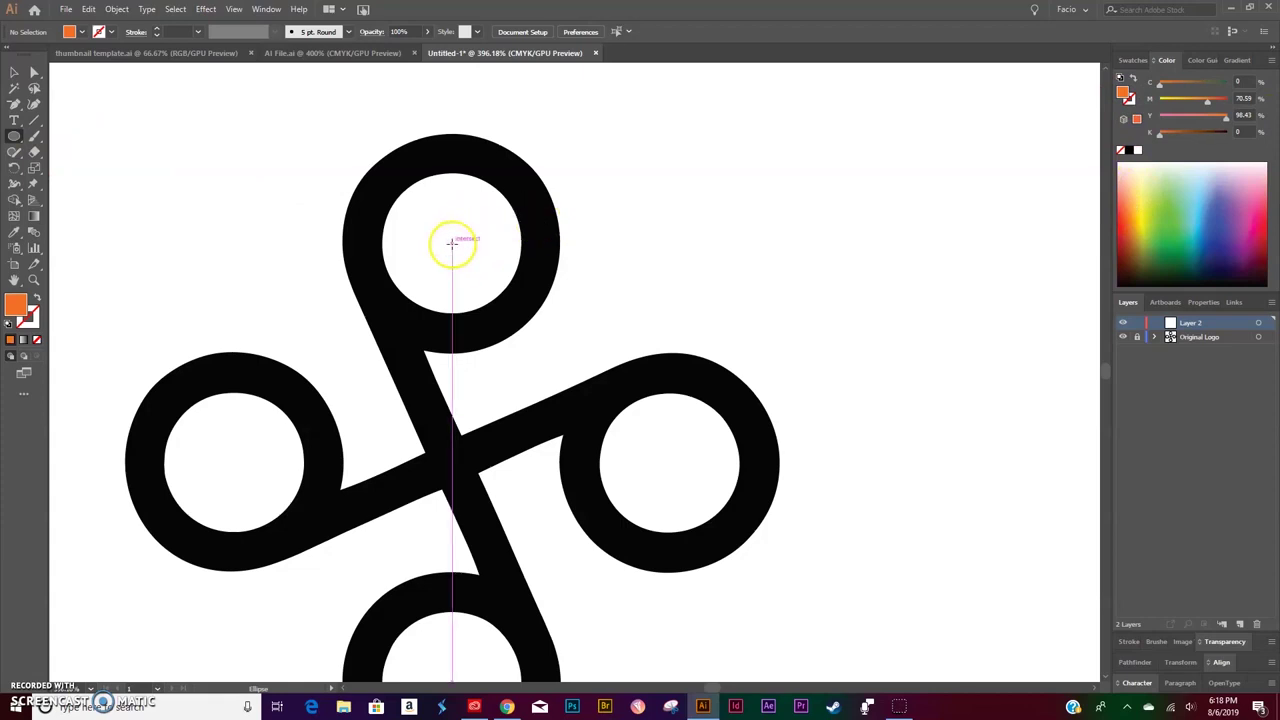
drag(451, 244, 544, 352)
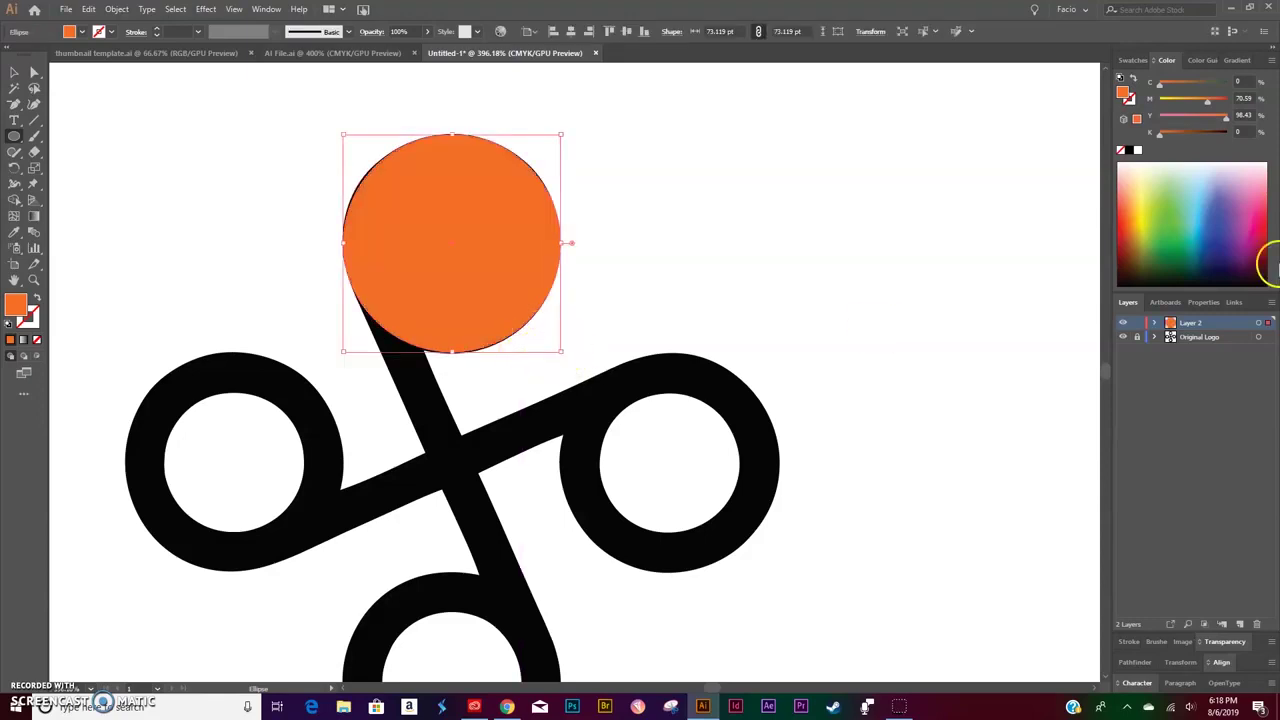
Step: Set the orange circle's width and height to 74 pt
click(1203, 302)
click(1238, 360)
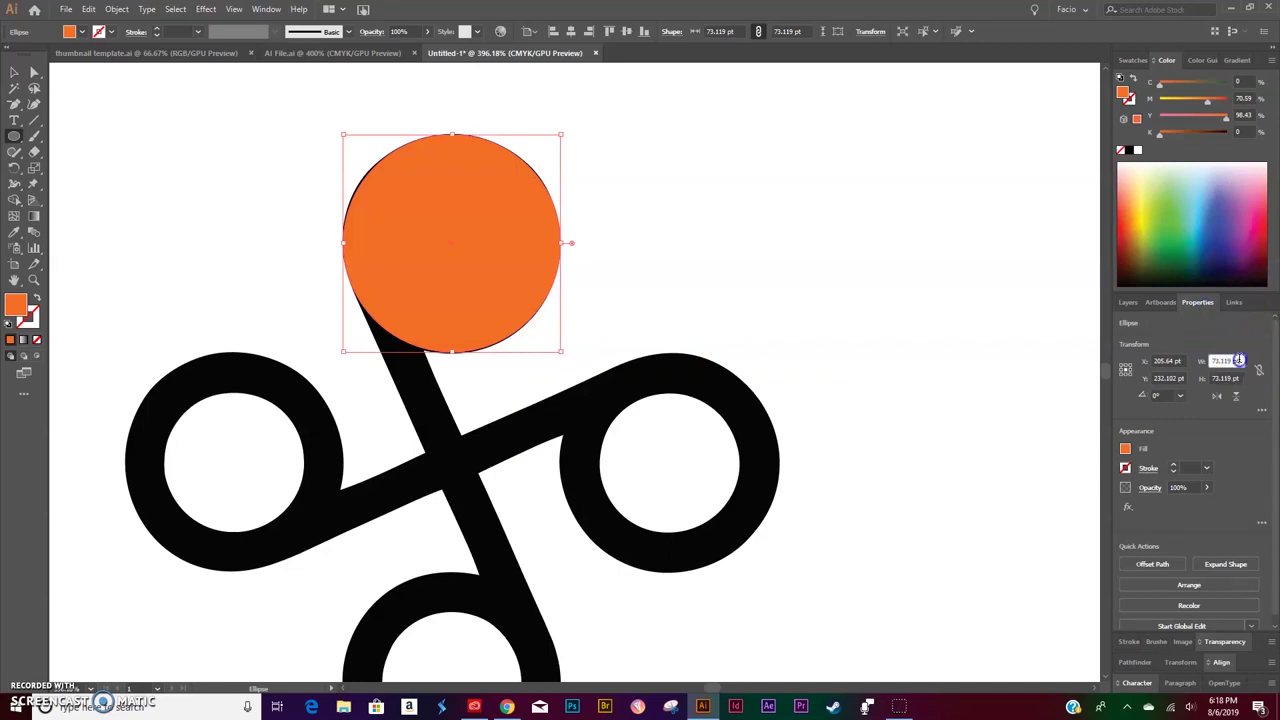
text(74)
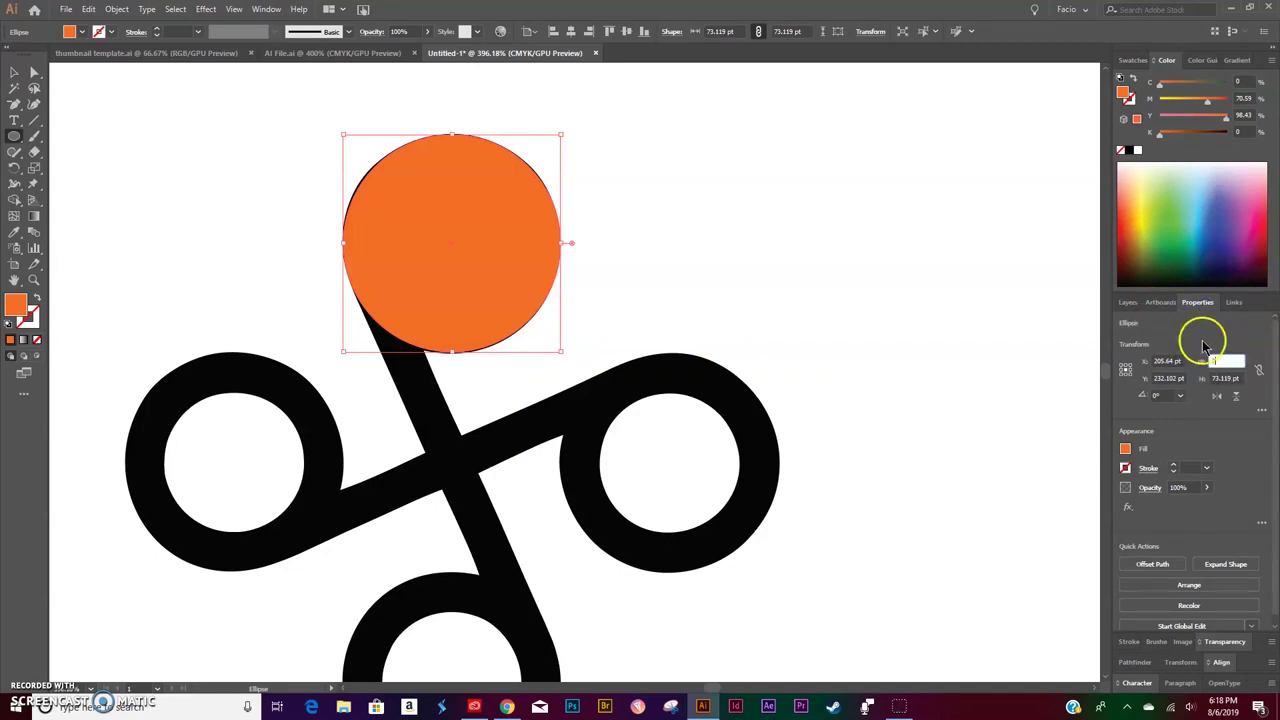
click(1229, 377)
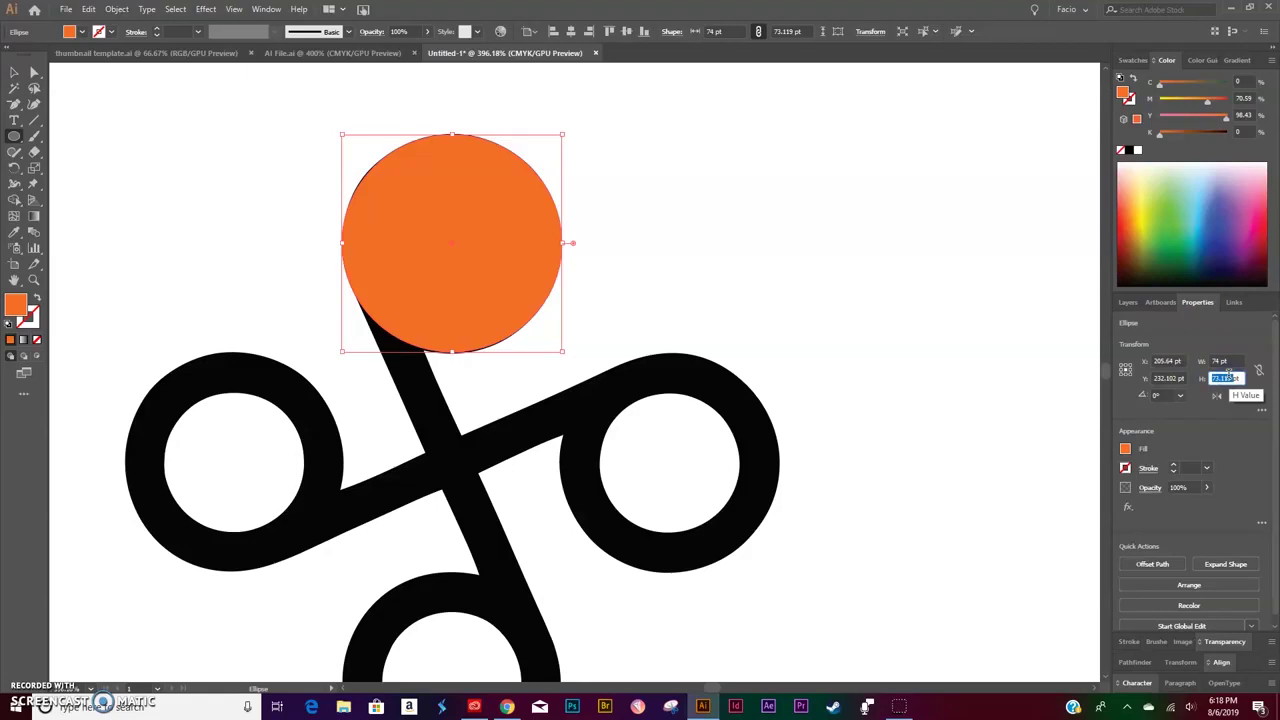
text(74)
click(14, 72)
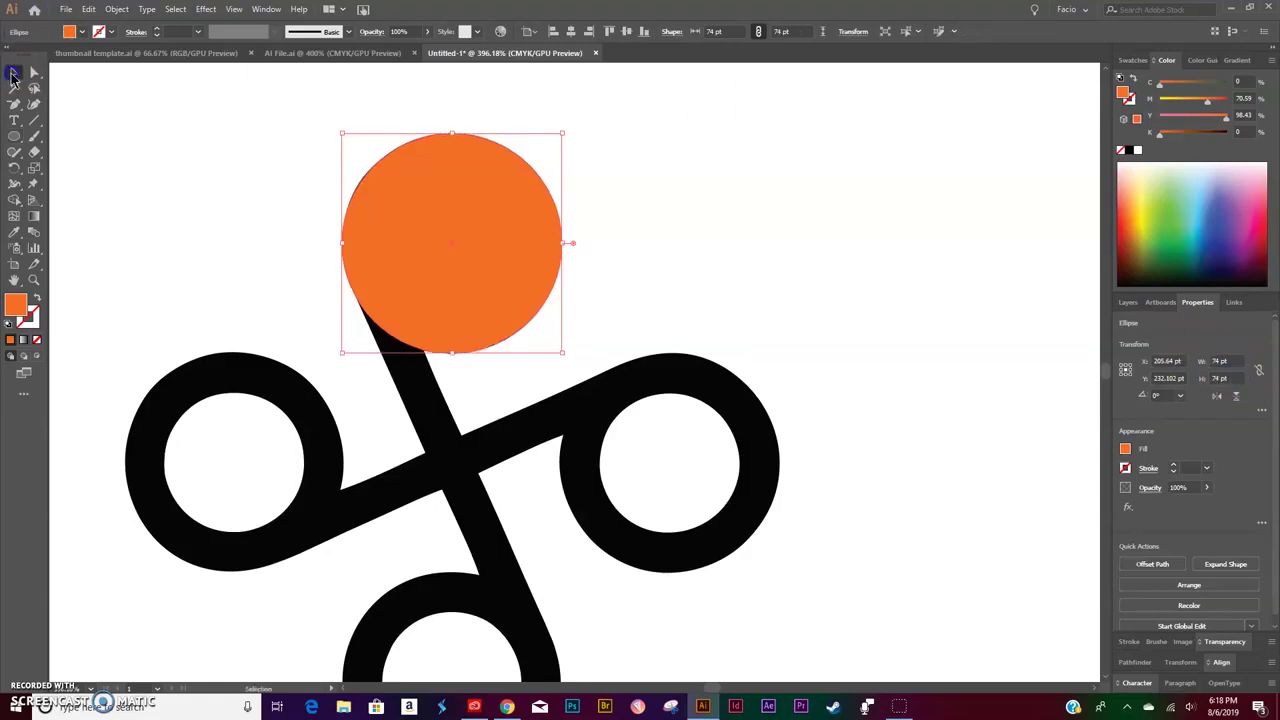
click(607, 225)
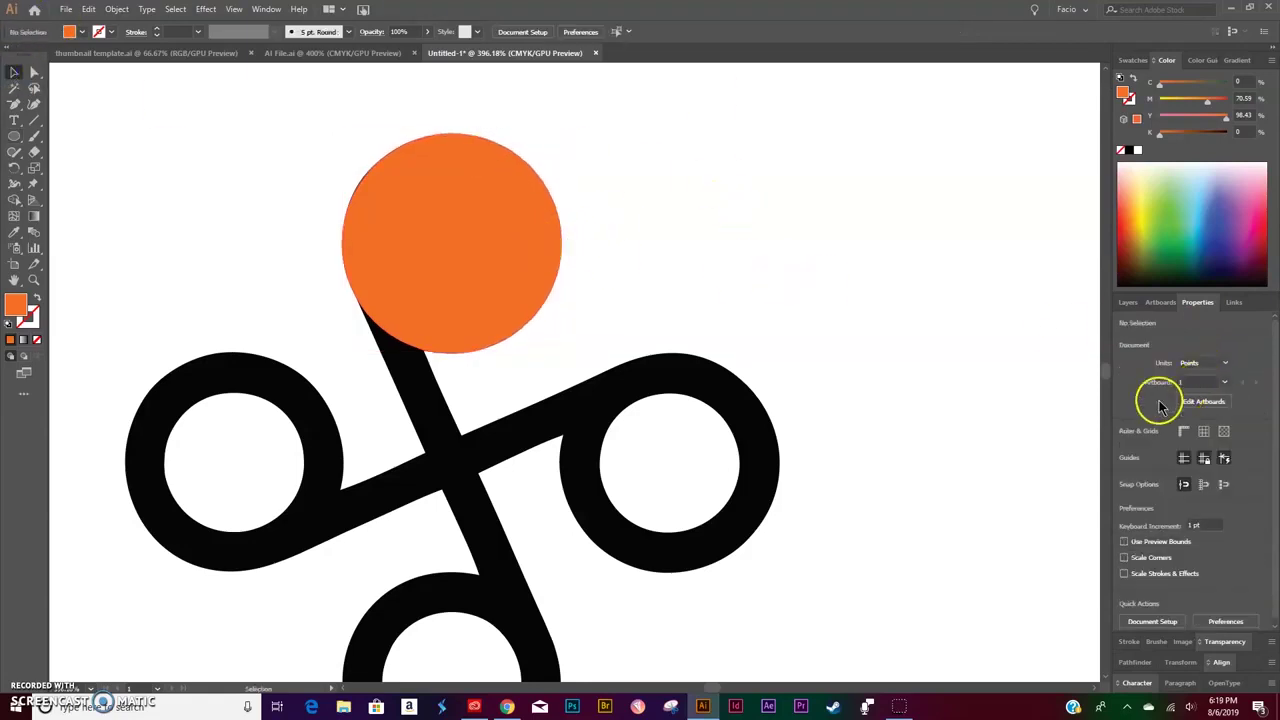
Step: Swap the circle's fill and stroke for an orange outline without fill, and align the stroke to the inside
click(540, 266)
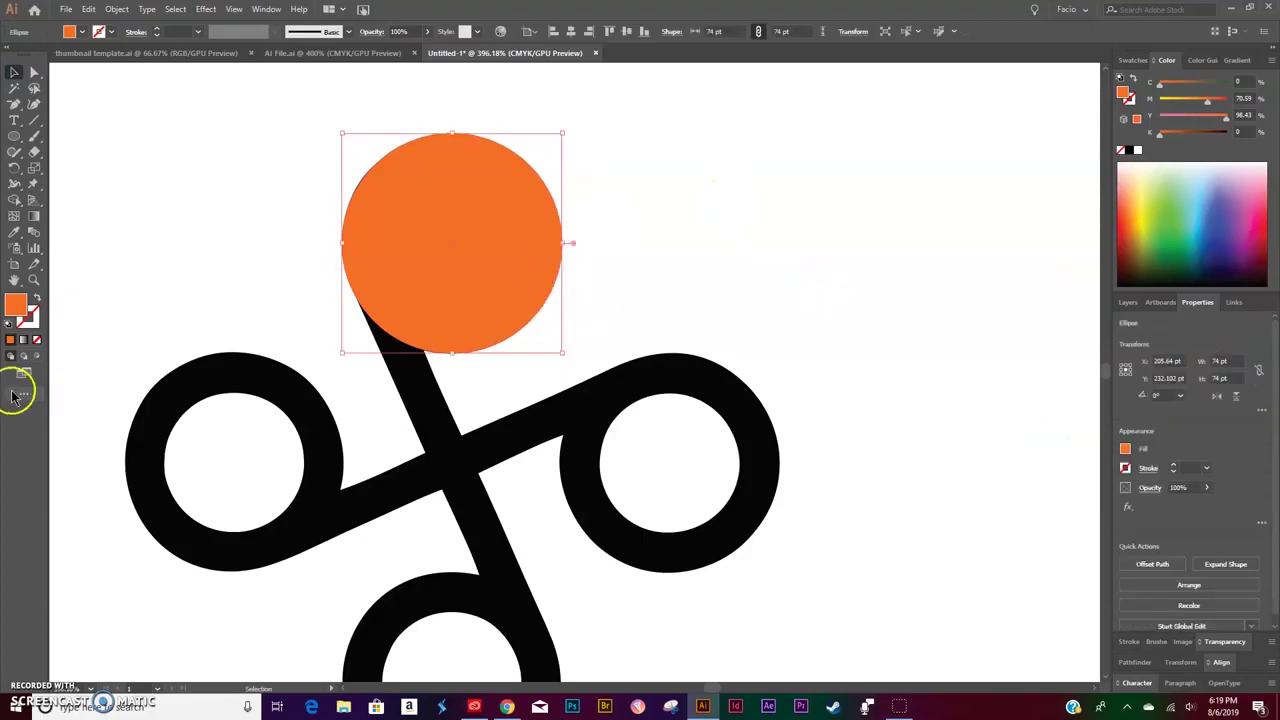
click(36, 298)
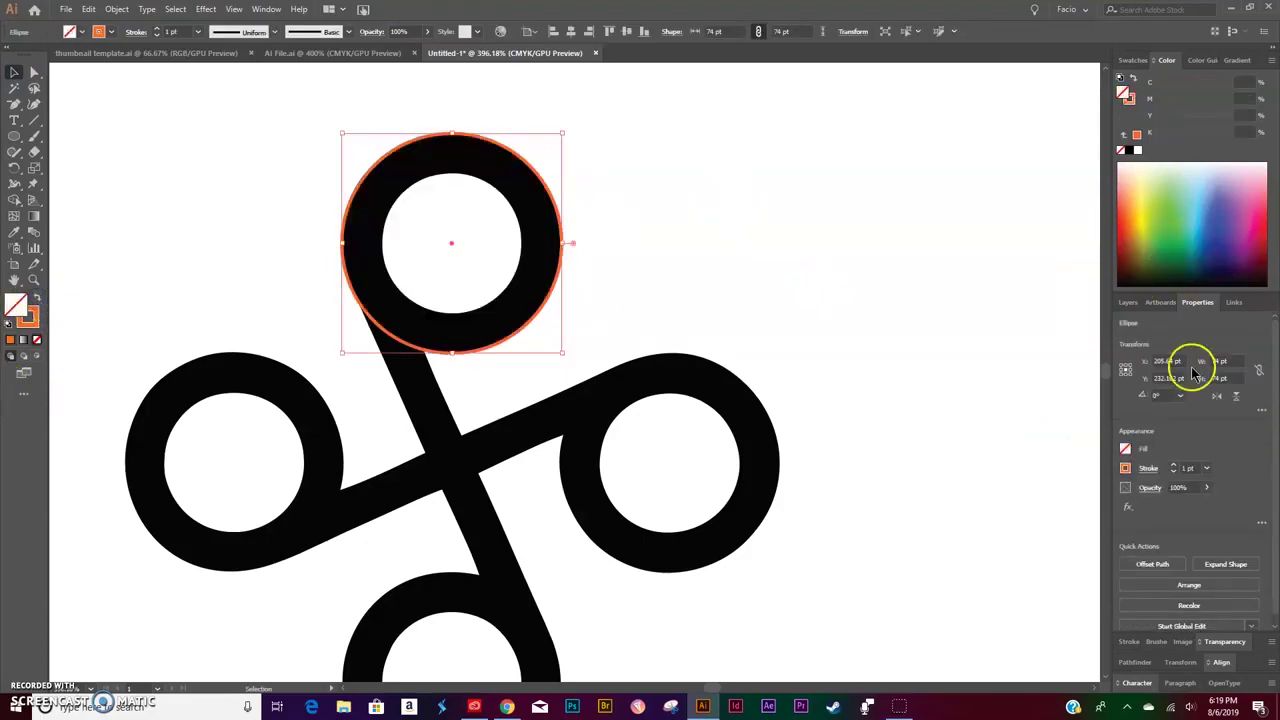
click(1130, 643)
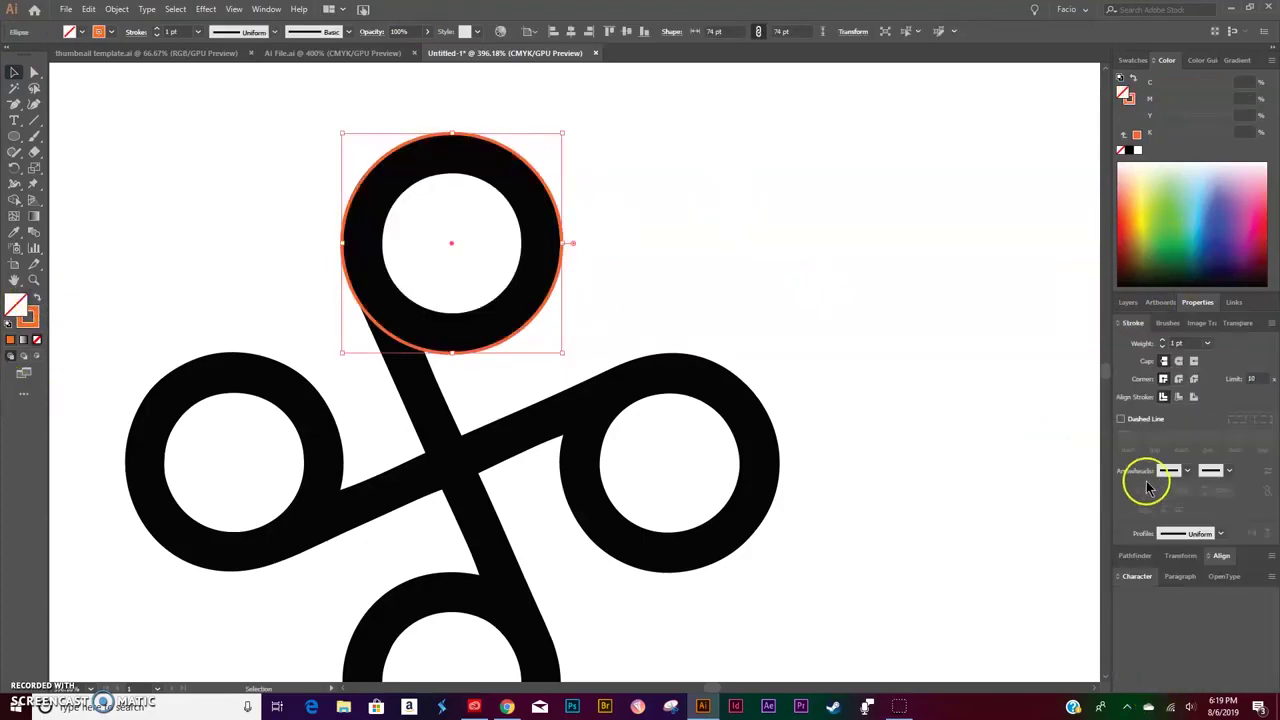
click(1179, 397)
Step: Set the circle's stroke weight to 13 pt to match the thickness of the logo's ring
click(1162, 341)
click(1162, 341)
click(1162, 341)
click(1162, 341)
click(1162, 341)
click(1162, 341)
click(1162, 341)
click(1162, 342)
click(1162, 342)
click(1162, 342)
click(1162, 342)
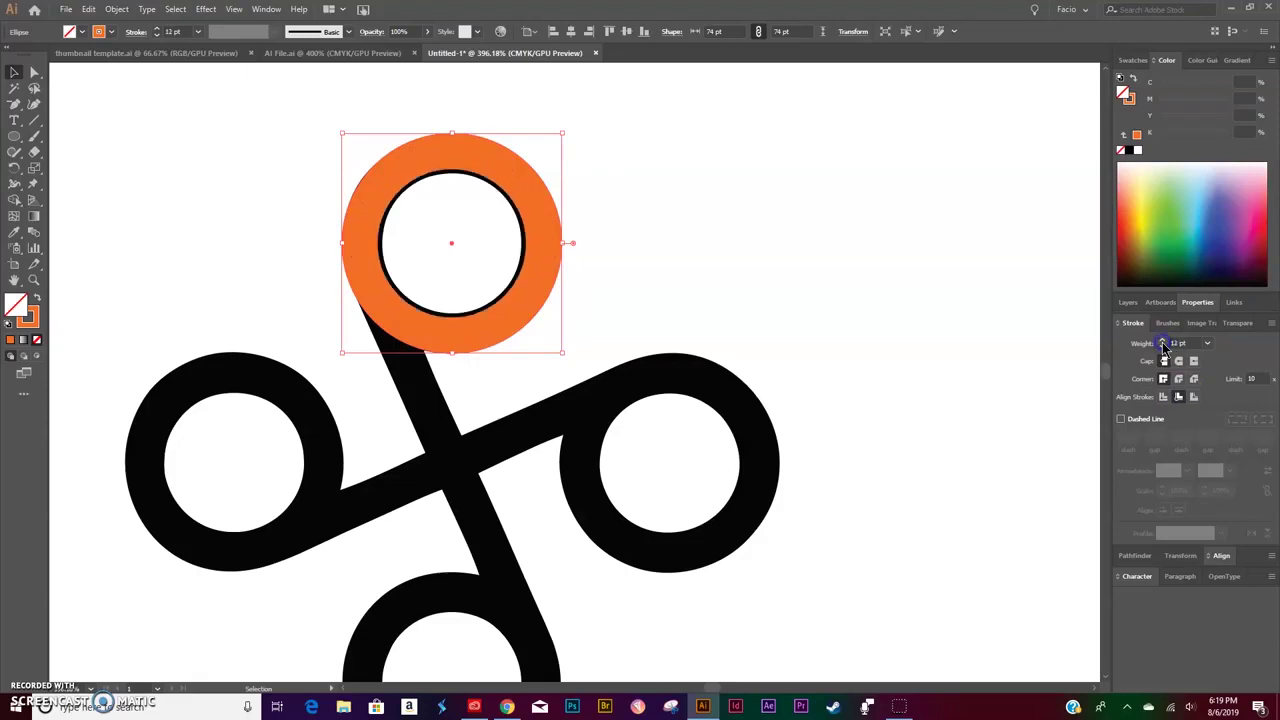
click(1162, 342)
click(1162, 342)
click(1162, 347)
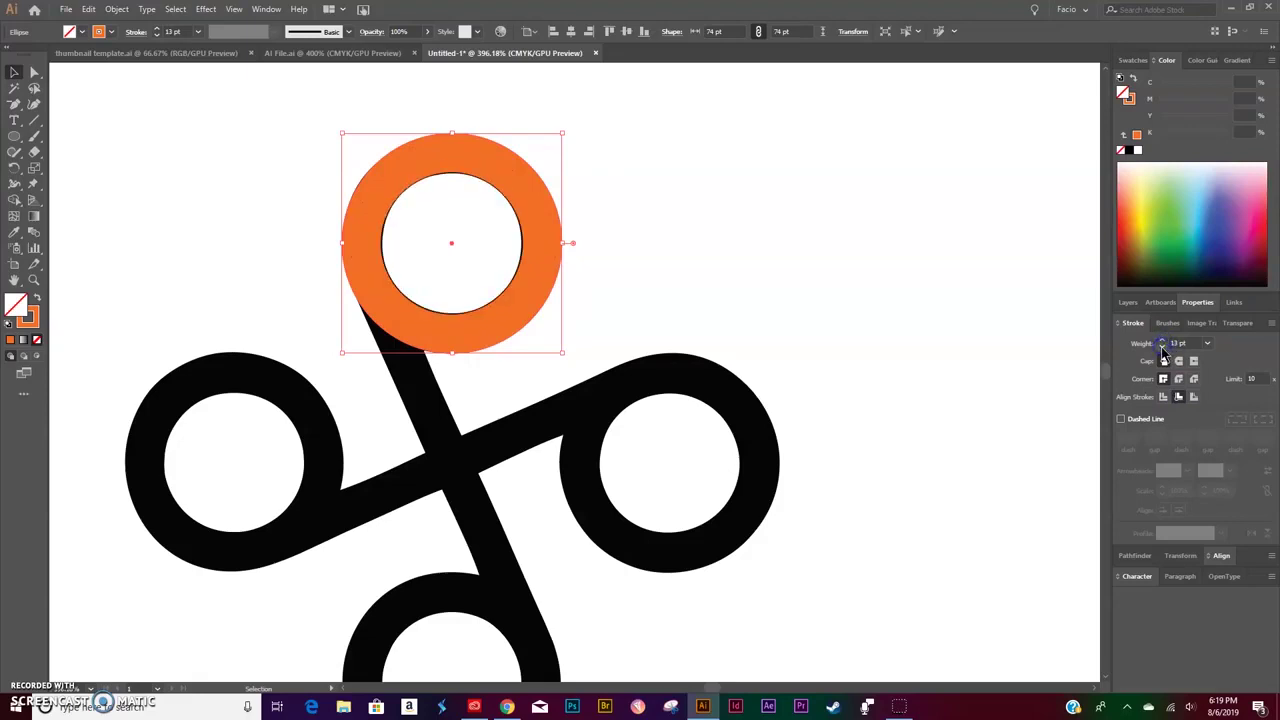
click(822, 318)
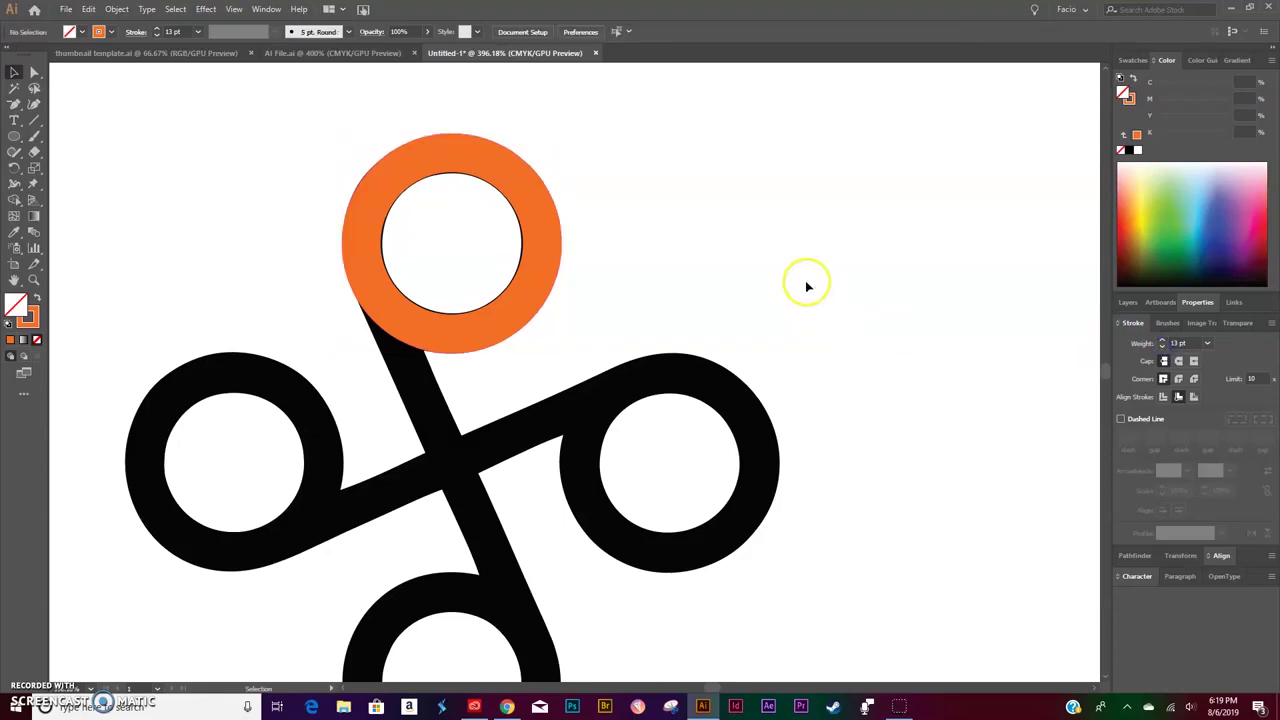
Step: Draw a straight vertical orange line about 185 pt long from the circle's left edge down towards the base of the logo
key(ctrl+minus)
click(33, 120)
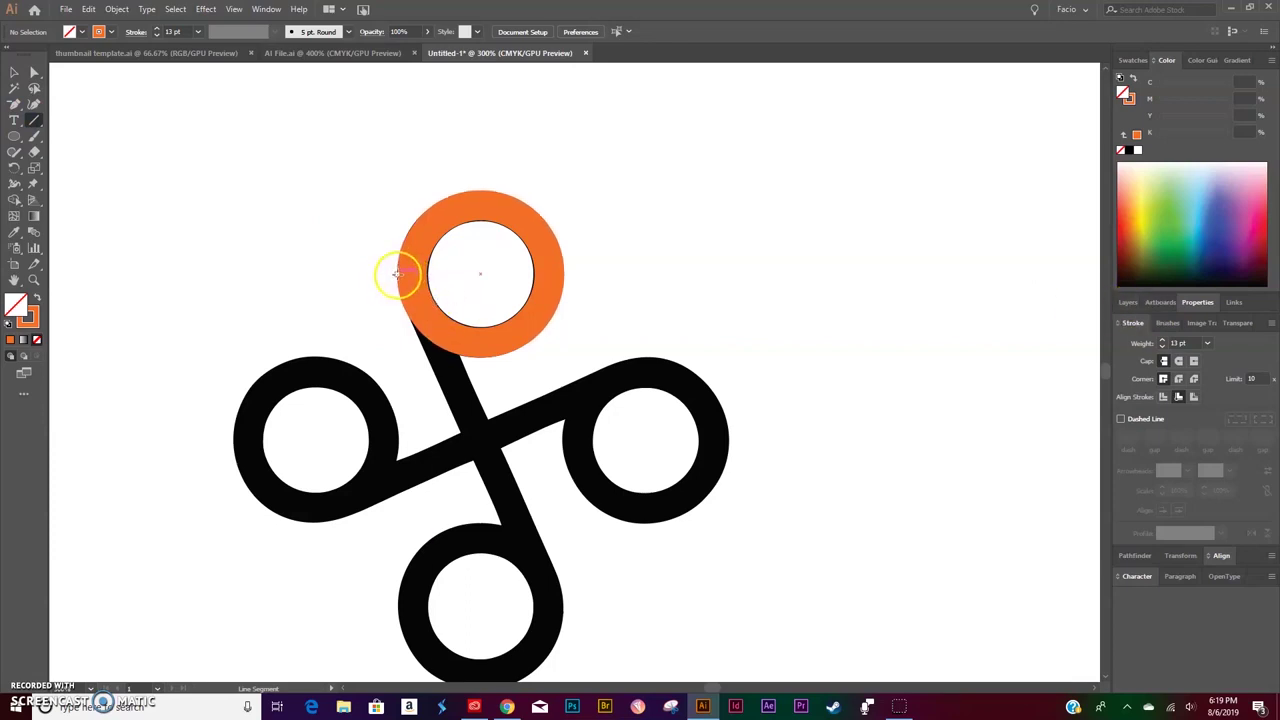
mouse_move(396, 275)
mouse_down()
mouse_move(405, 410)
mouse_move(383, 634)
mouse_move(395, 347)
mouse_move(397, 379)
mouse_up()
scroll(383, 629, down, 3)
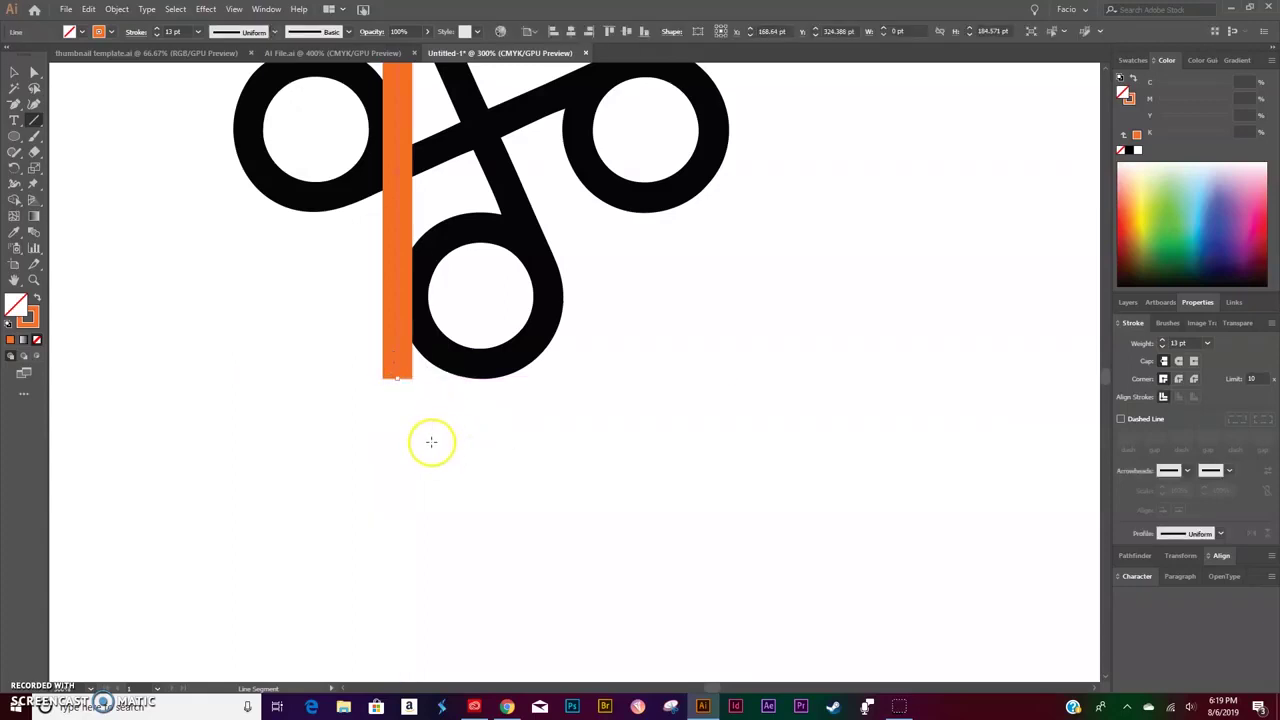
key(v)
click(670, 150)
scroll(670, 150, up, 3)
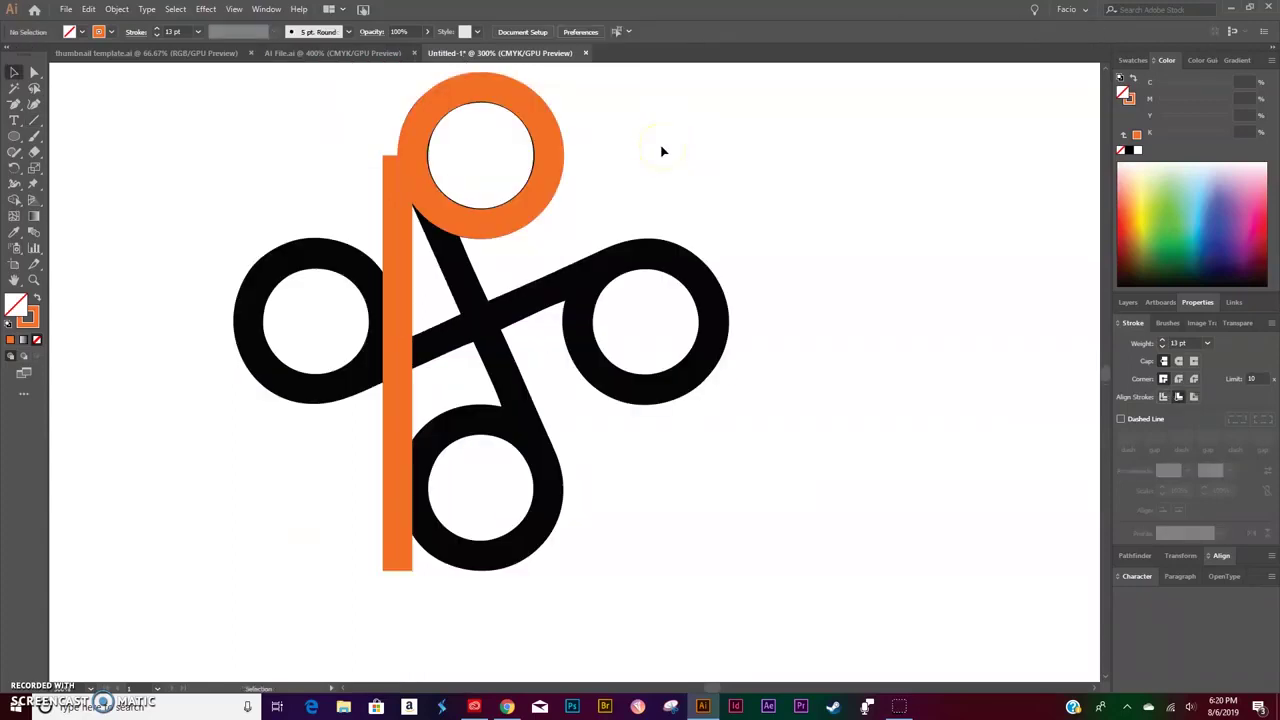
Step: Hide the Original Logo layer and expand the orange circle and line into filled shapes
click(1128, 303)
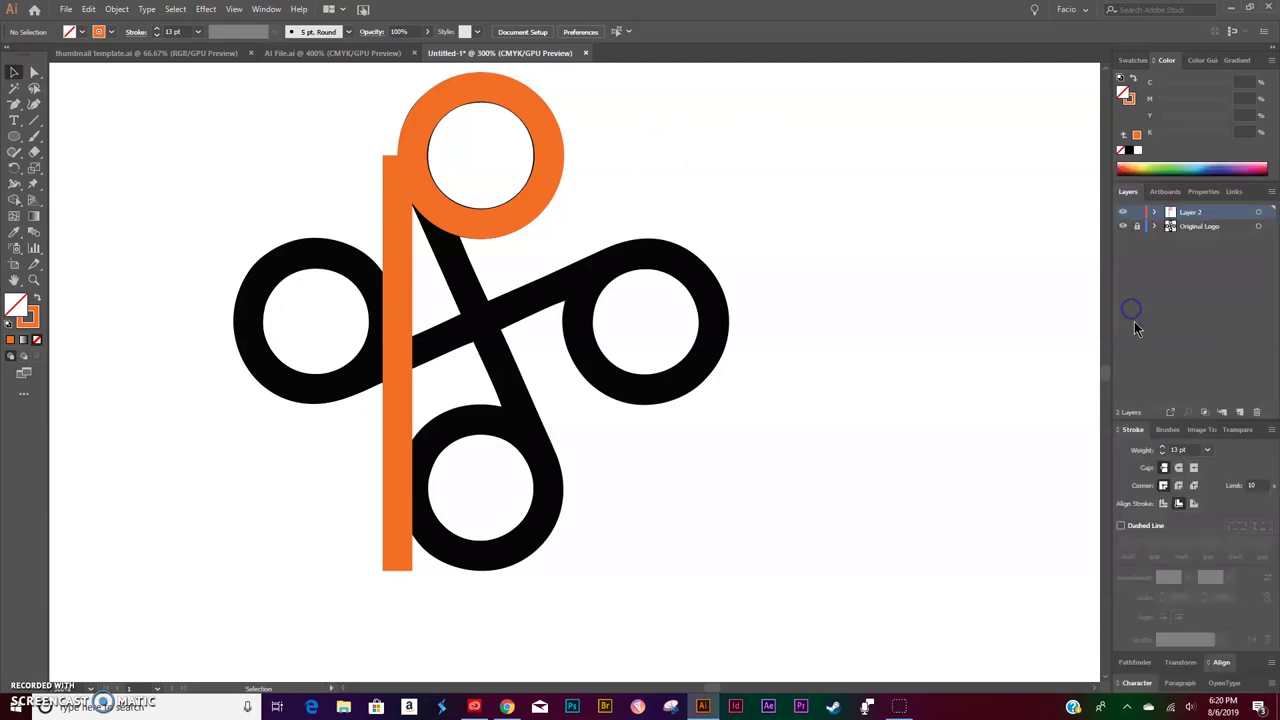
click(1122, 226)
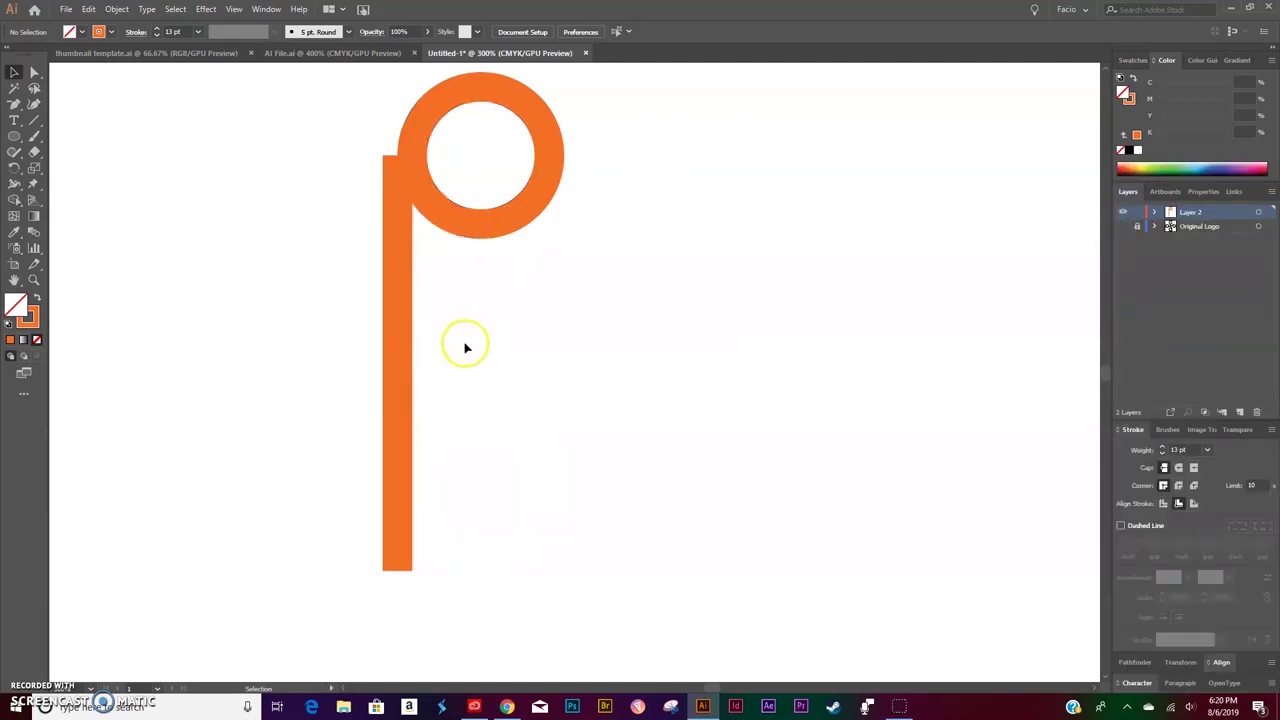
key(ctrl+a)
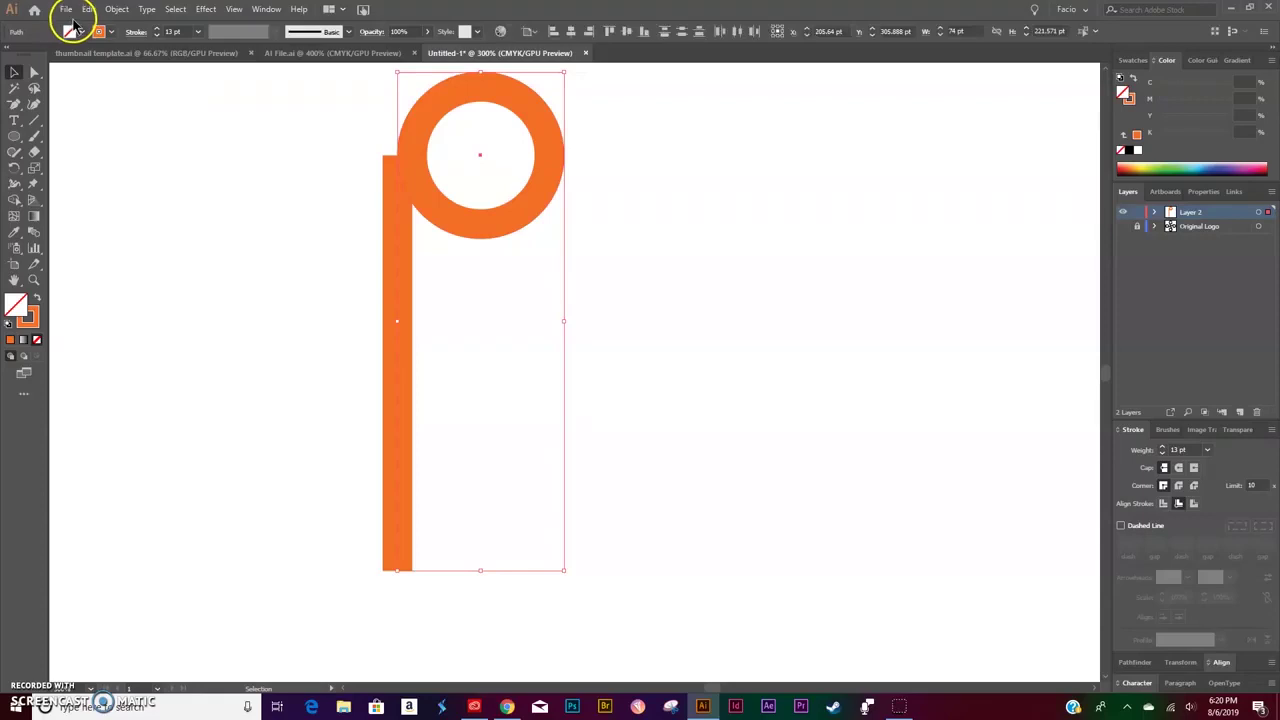
click(117, 9)
click(158, 166)
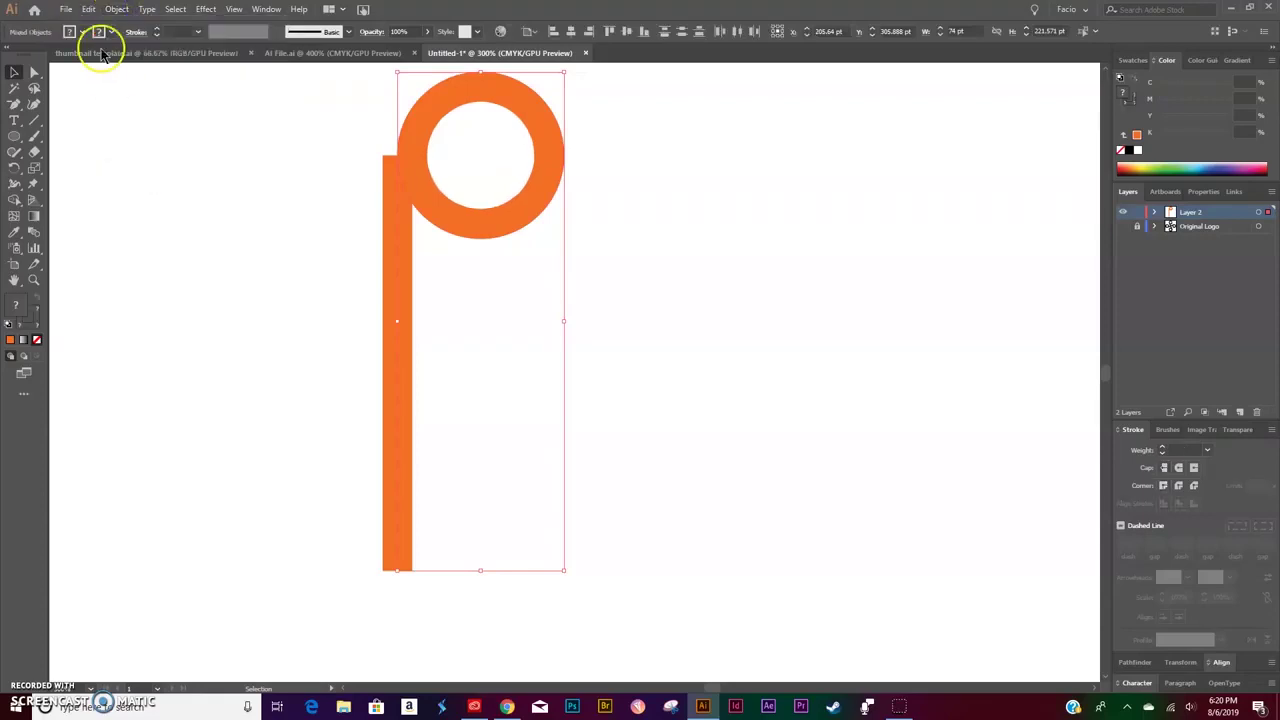
click(114, 9)
click(181, 153)
click(634, 431)
click(491, 382)
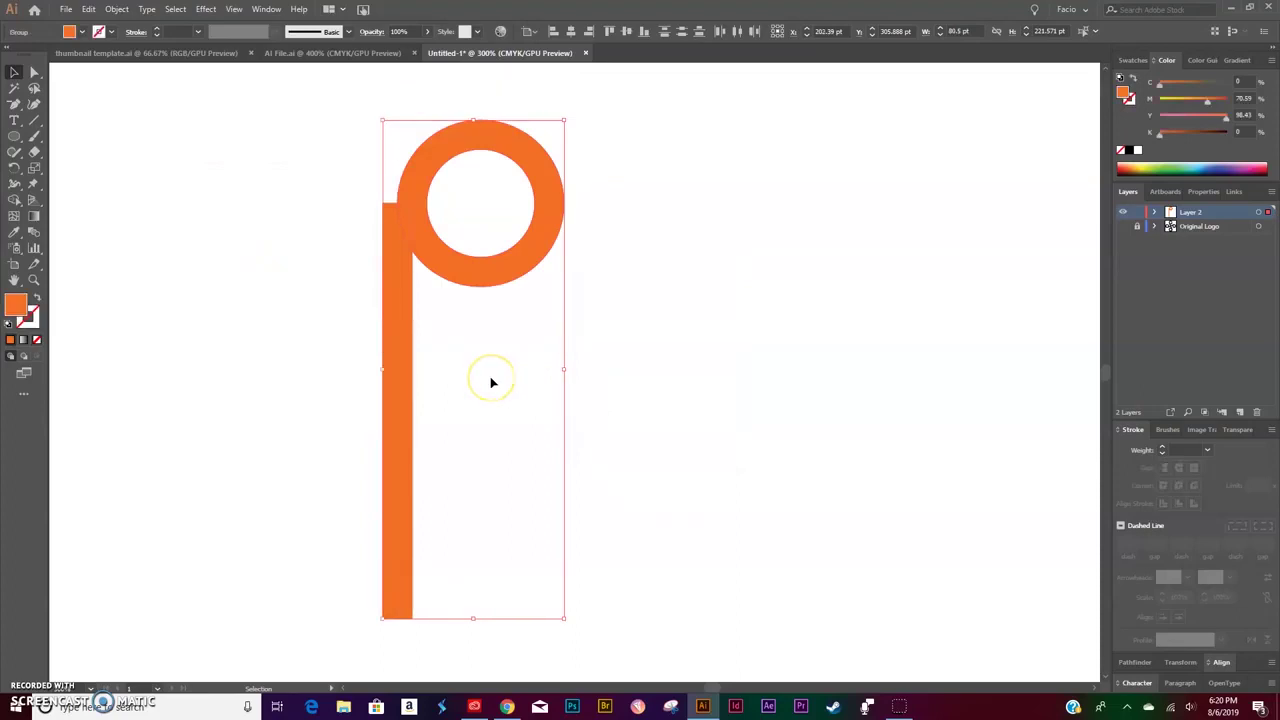
Step: In outline view, shift the vertical bar right until its left edge aligns with the ring's outer left edge, then return to preview
key(ctrl+equal)
key(ctrl+equal)
scroll(491, 382, up, 5)
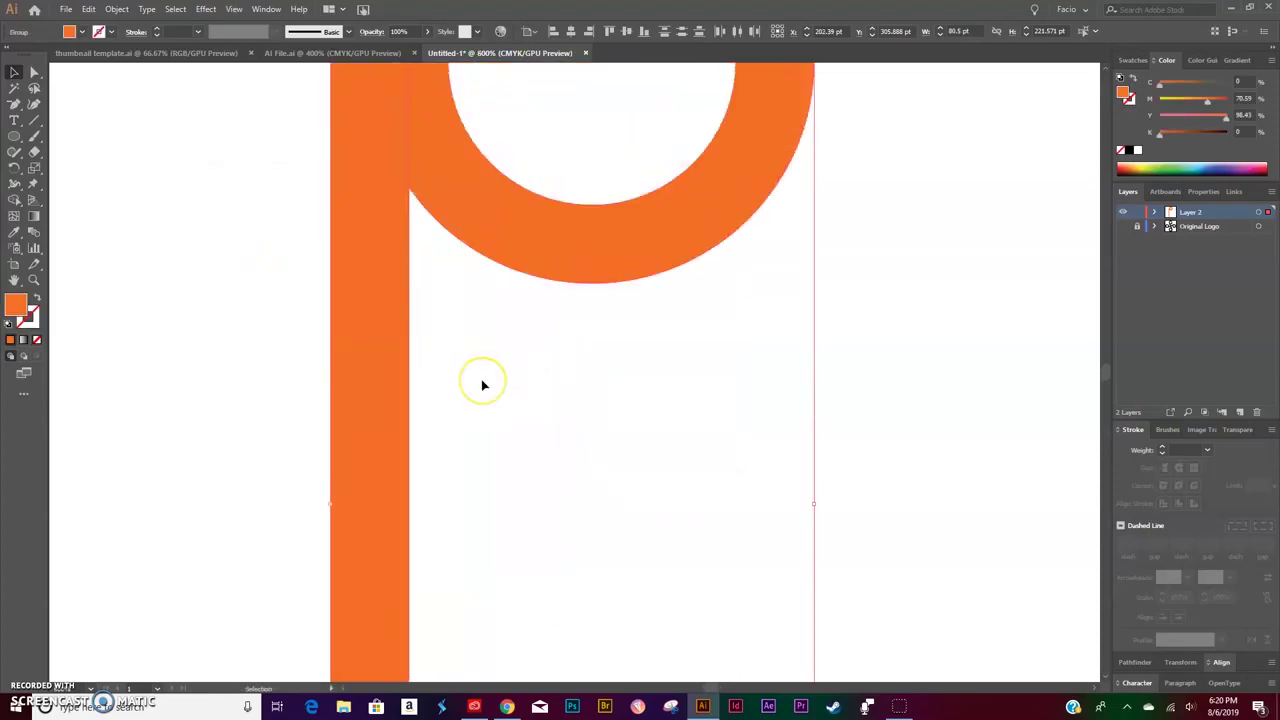
key(ctrl+y)
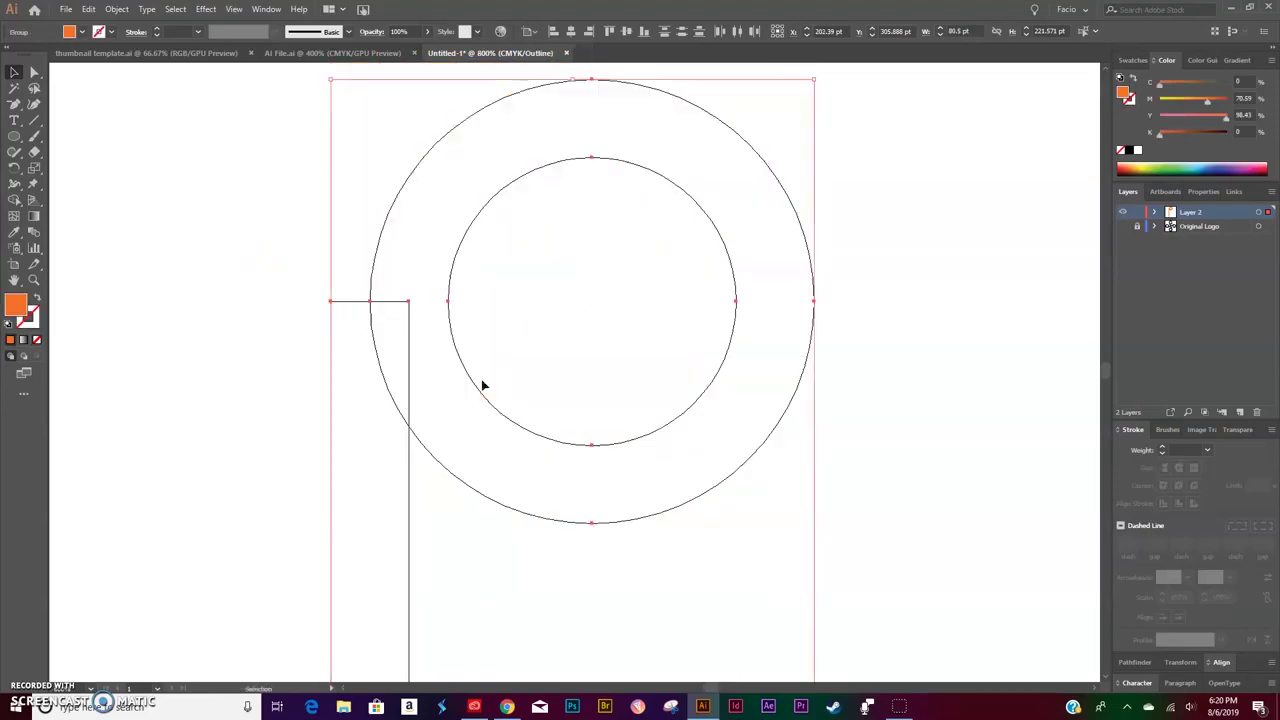
click(214, 323)
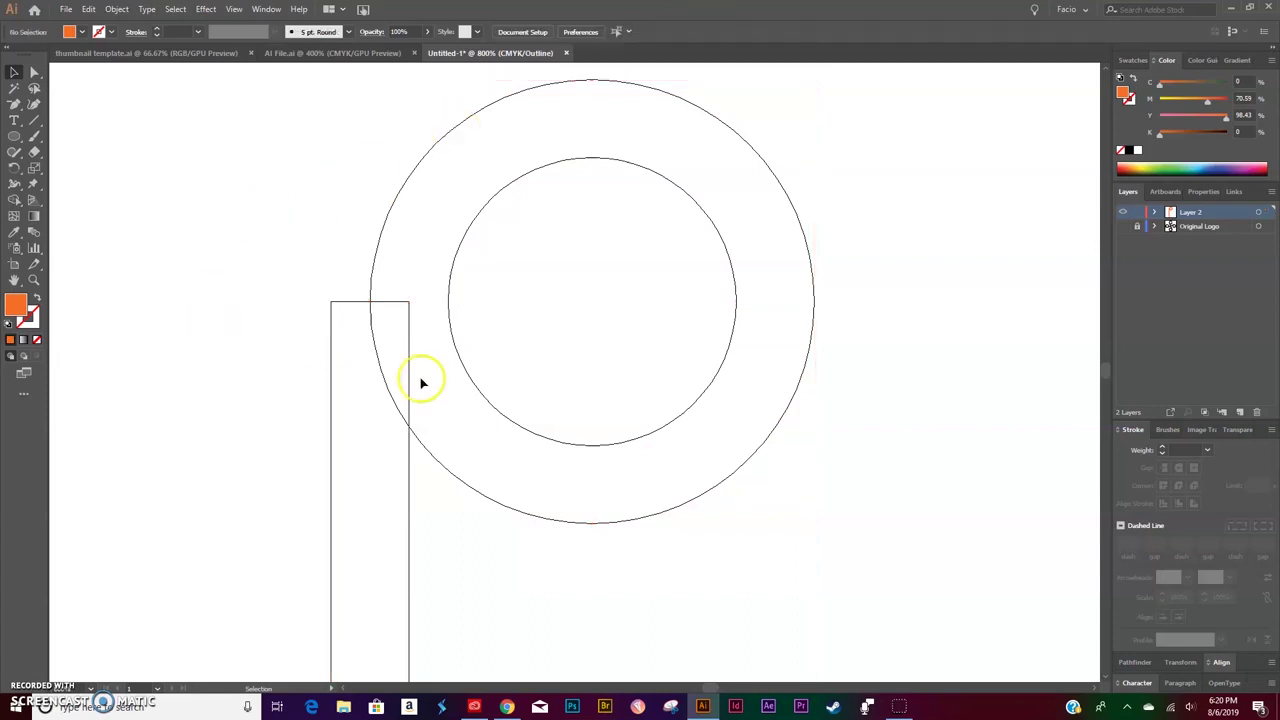
drag(410, 375, 449, 375)
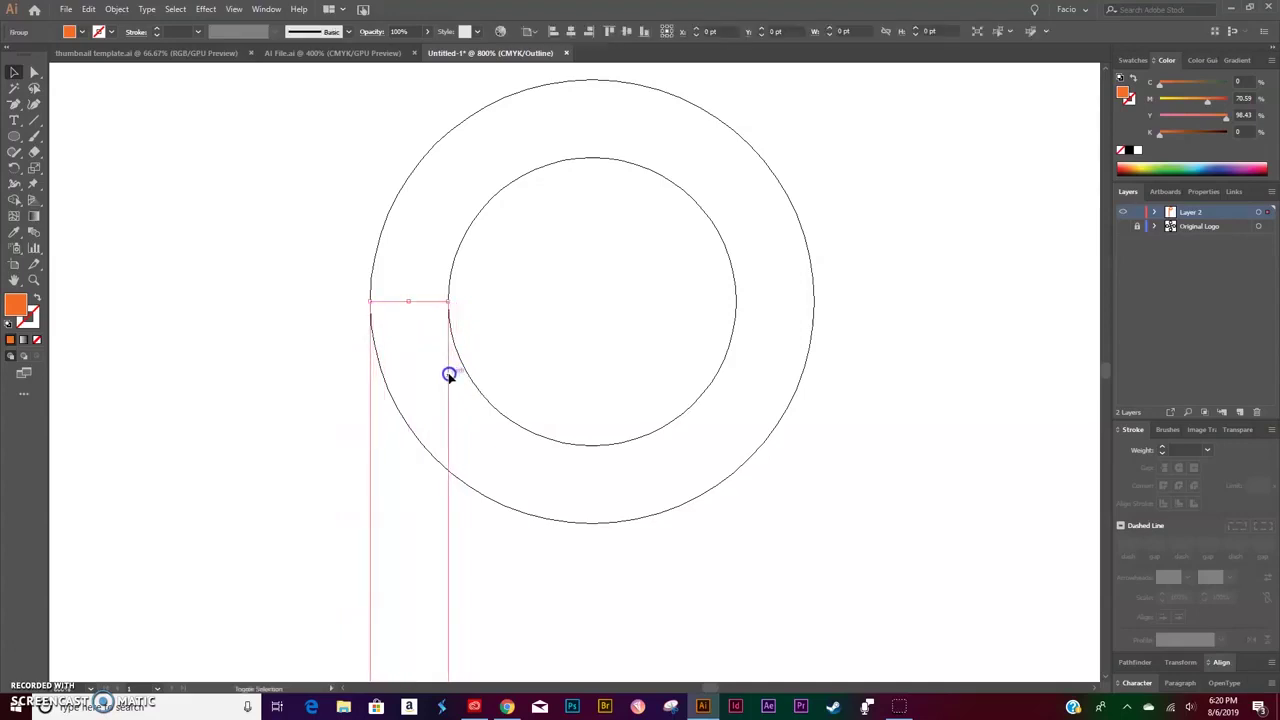
click(294, 418)
key(ctrl+0)
key(ctrl+y)
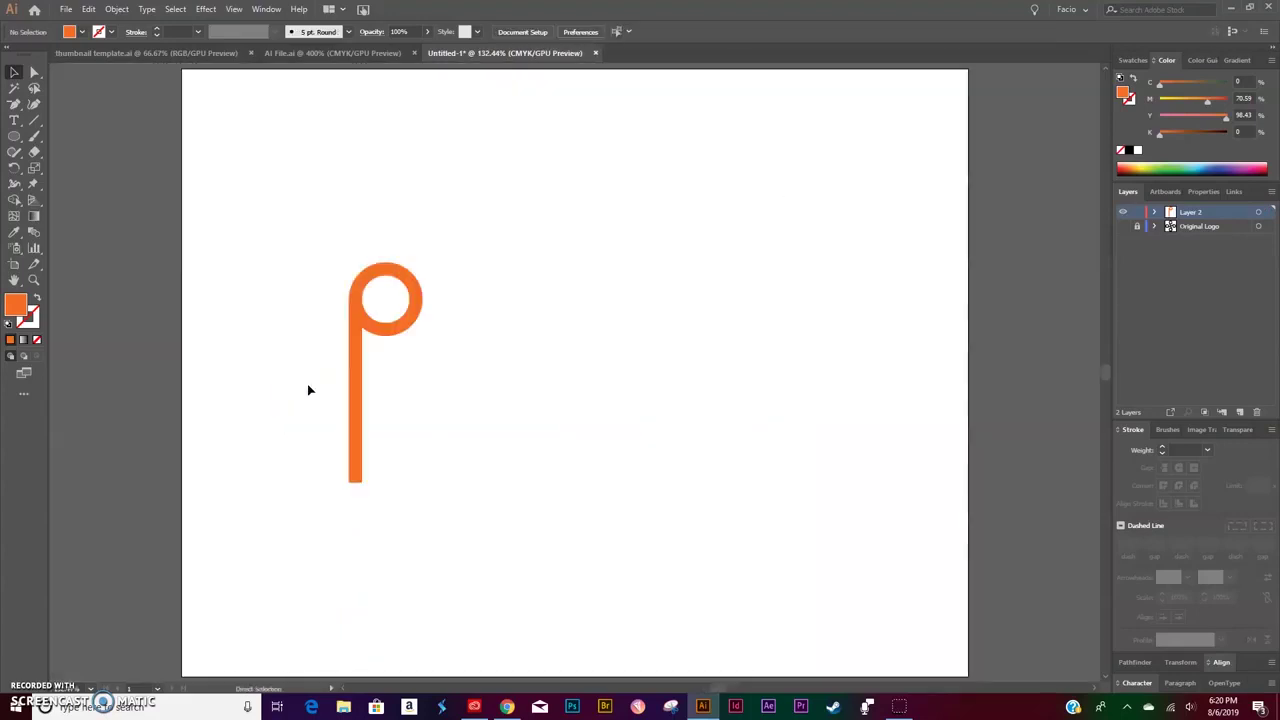
Step: Copy the ring down to the bar's lower end and align its right edge with the bar's right edge
key(ctrl+equal)
key(ctrl+equal)
key(ctrl+equal)
drag(309, 390, 548, 344)
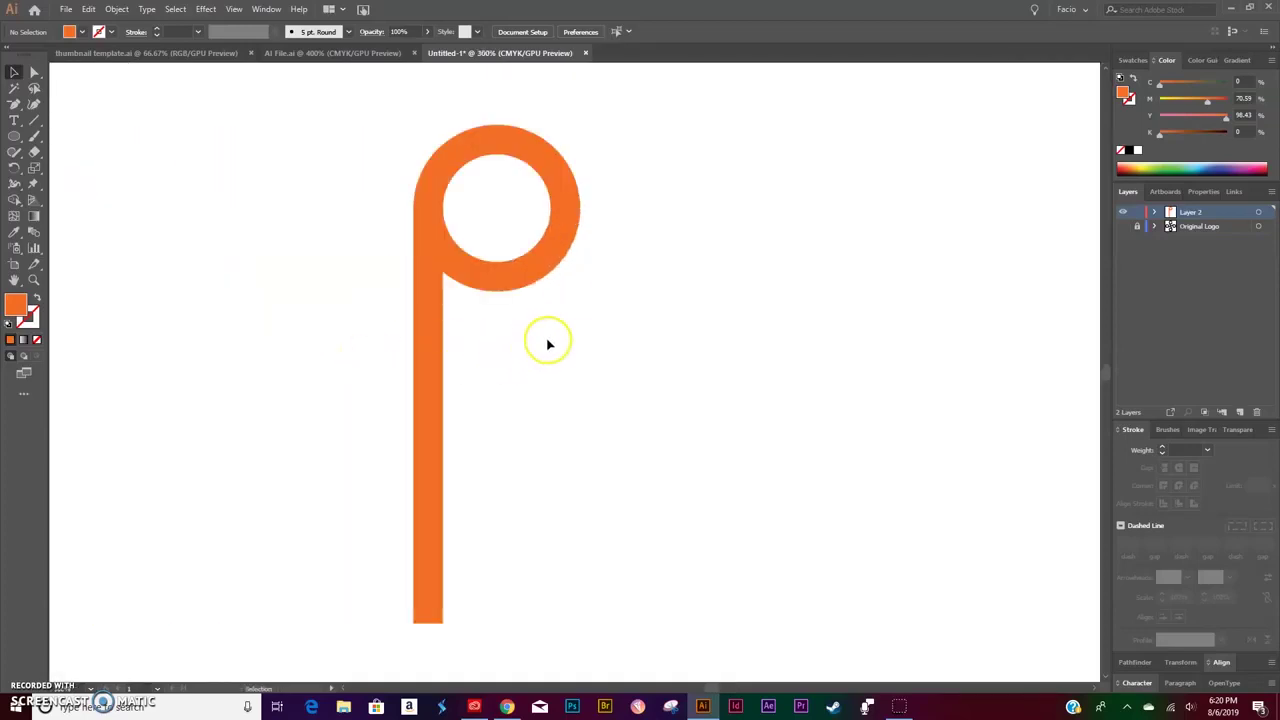
click(517, 282)
drag(519, 276, 548, 583)
click(650, 511)
drag(552, 506, 416, 502)
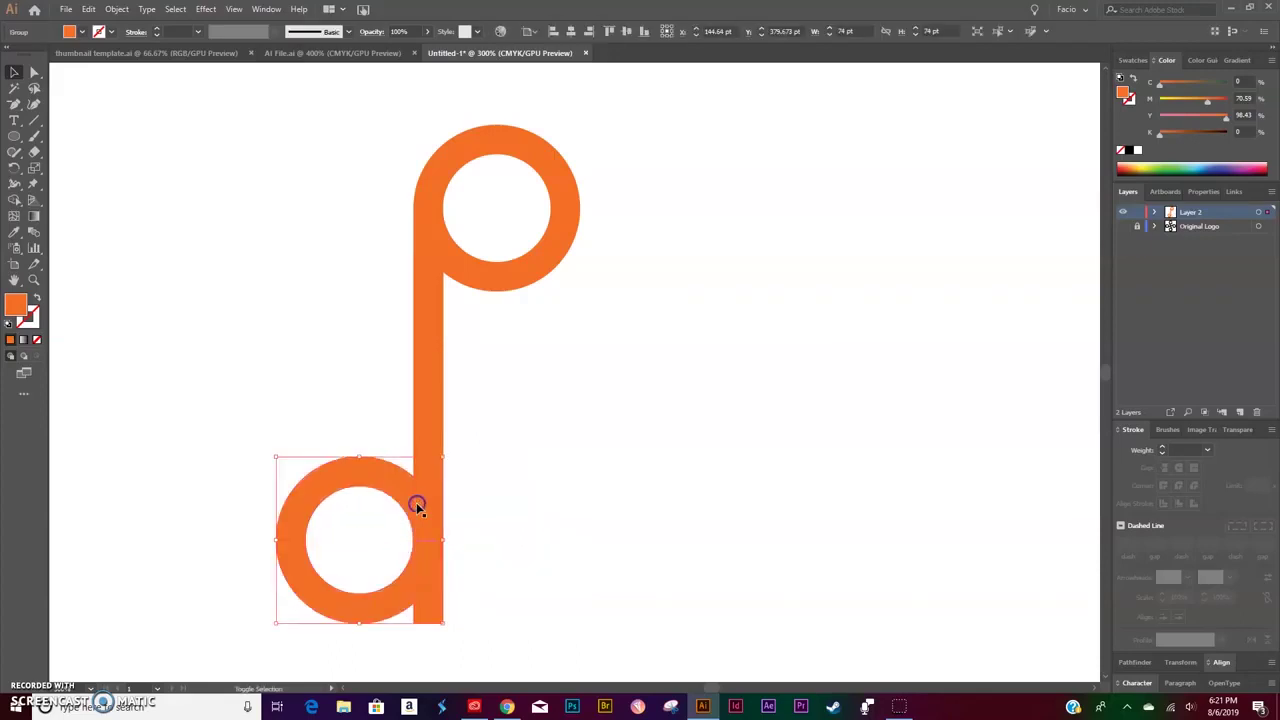
Step: Show the Original Logo layer again and remove the bar's leftover corner beside the lower ring with the Shape Builder
click(1122, 226)
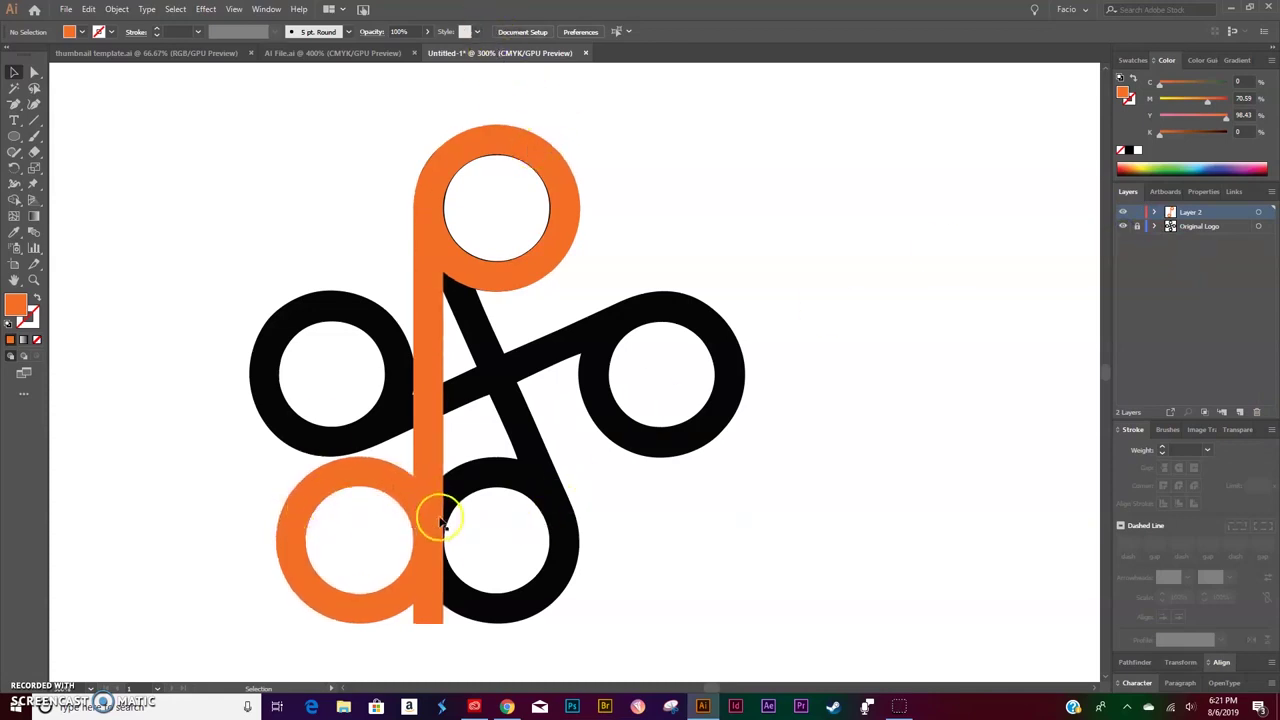
drag(466, 634, 305, 202)
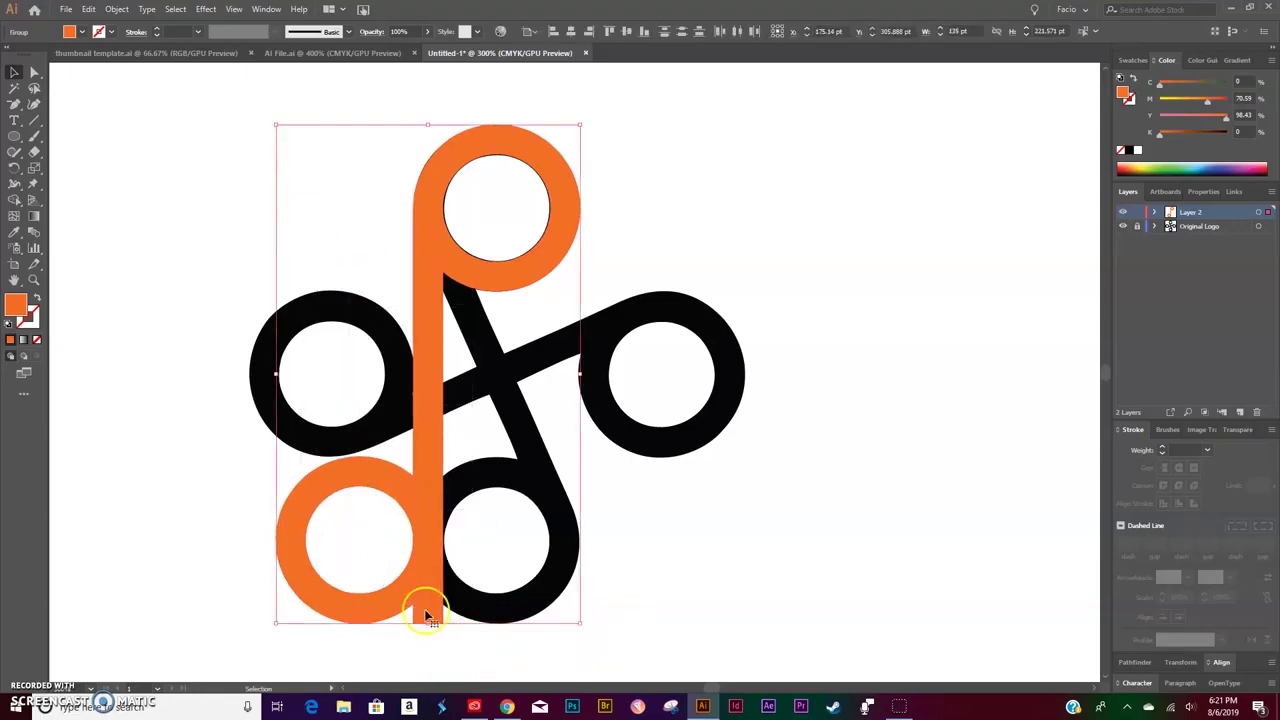
click(13, 206)
drag(412, 612, 428, 607)
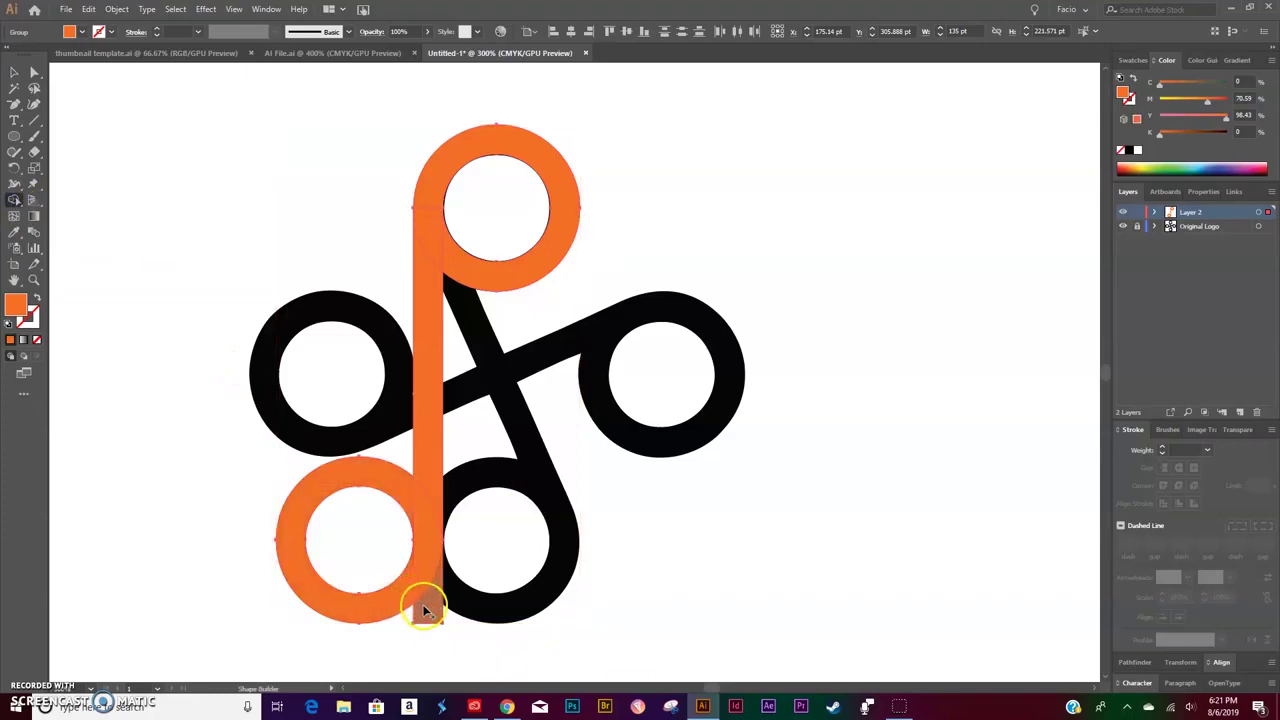
key(v)
click(440, 640)
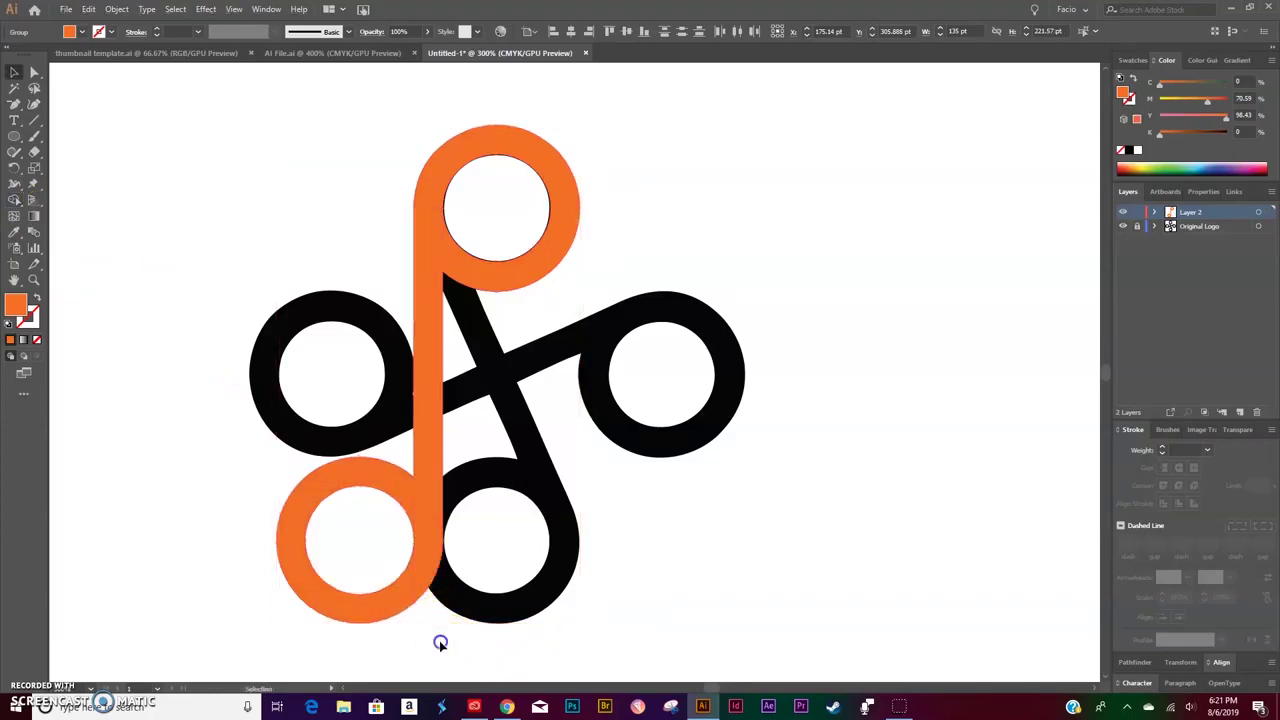
Step: Unite the two orange rings and the vertical bar into one shape
click(518, 410)
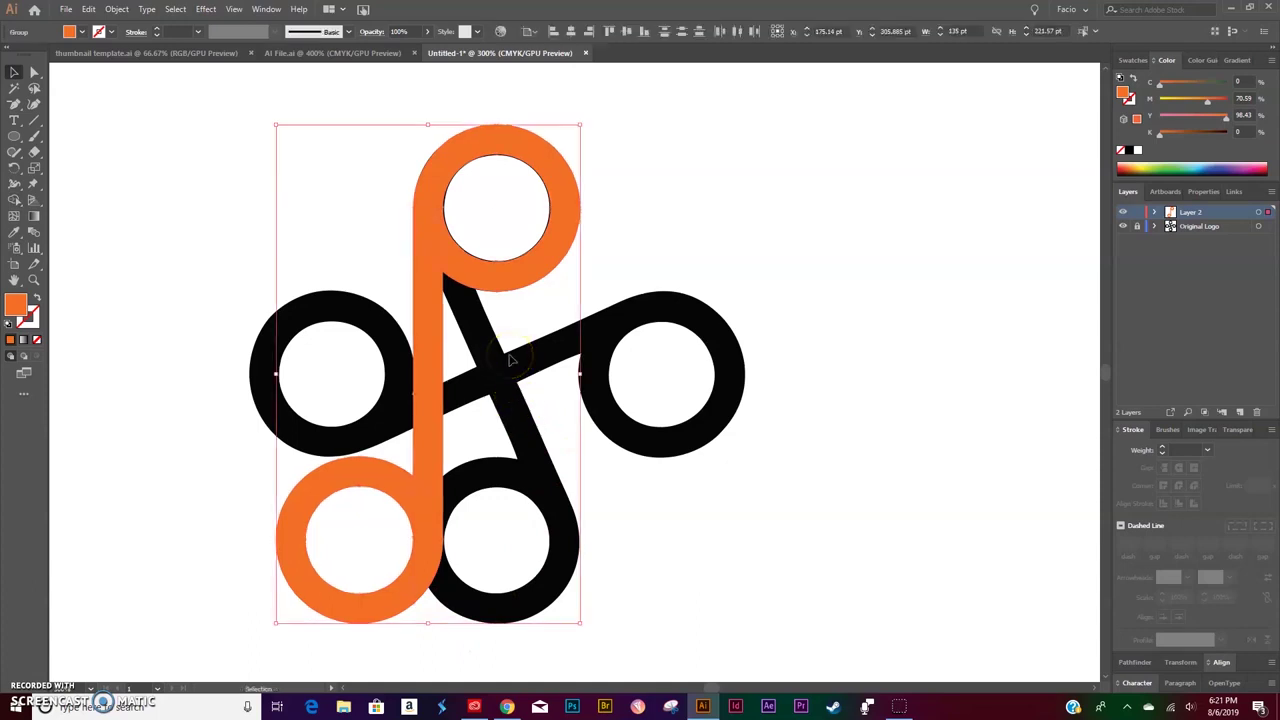
click(1134, 662)
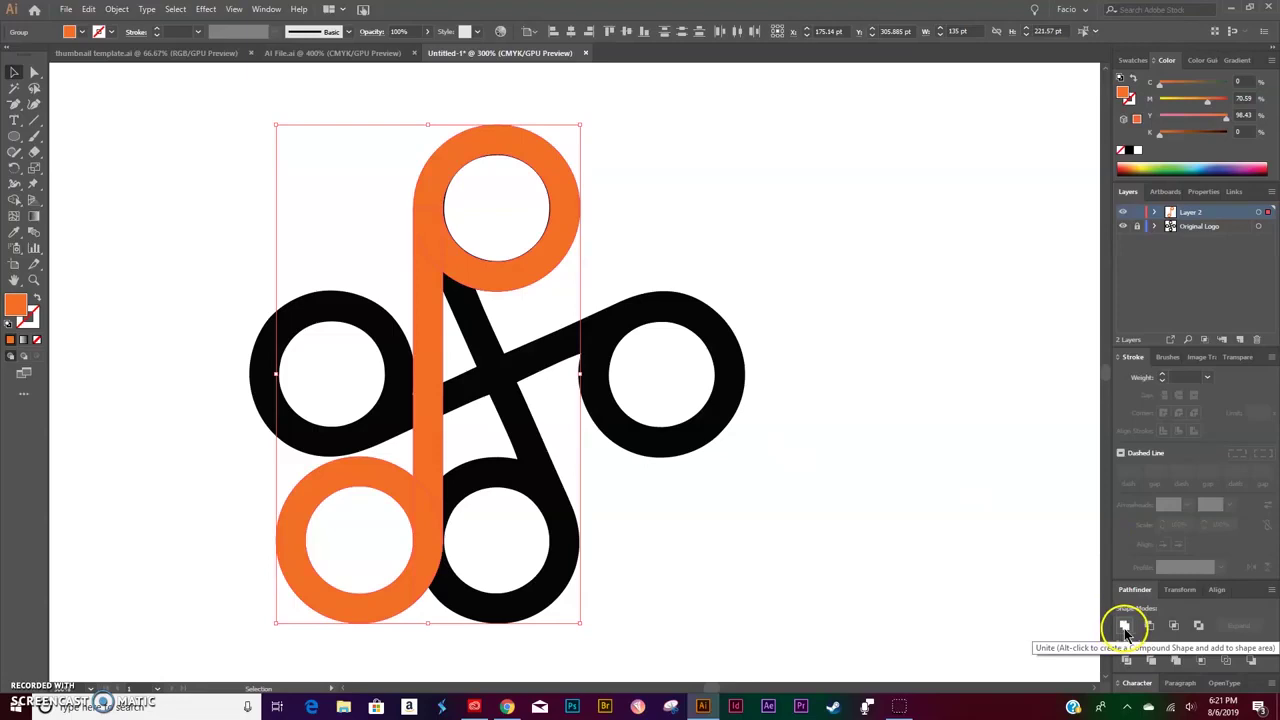
click(718, 563)
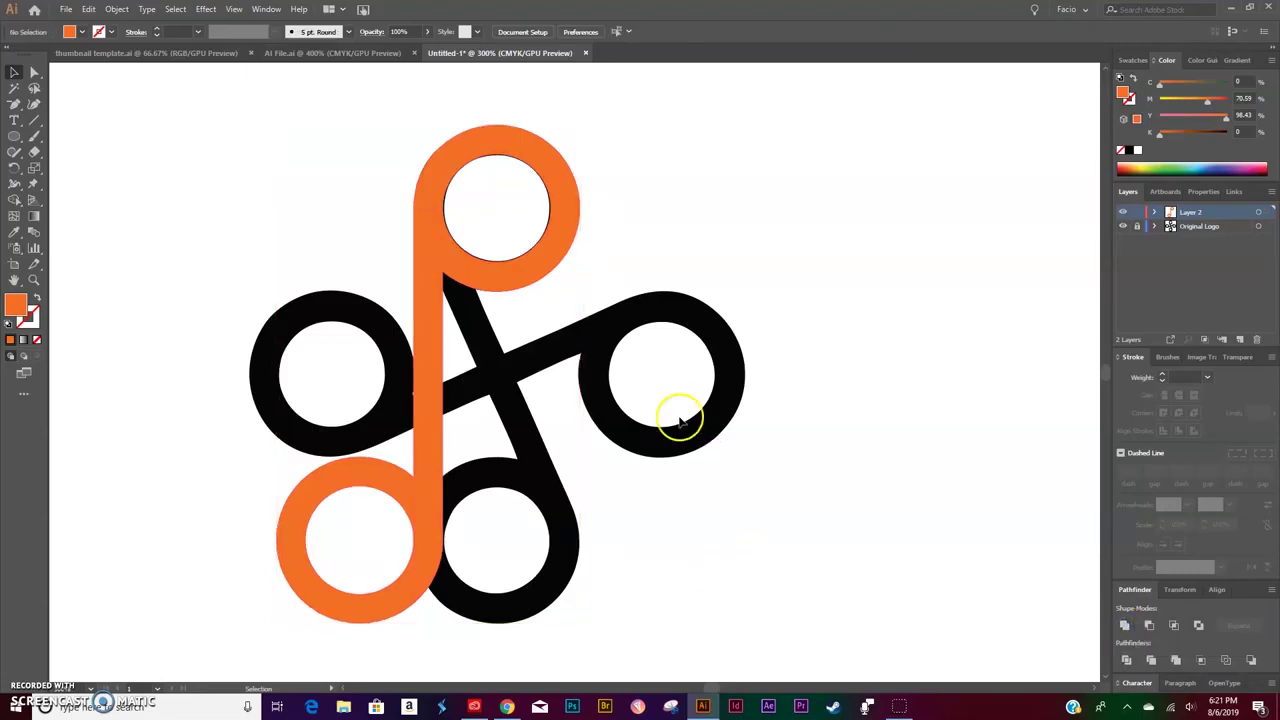
Step: Rotate a copy of the united orange shape by 270° about its centre to form a four-ring cross
drag(386, 223, 493, 355)
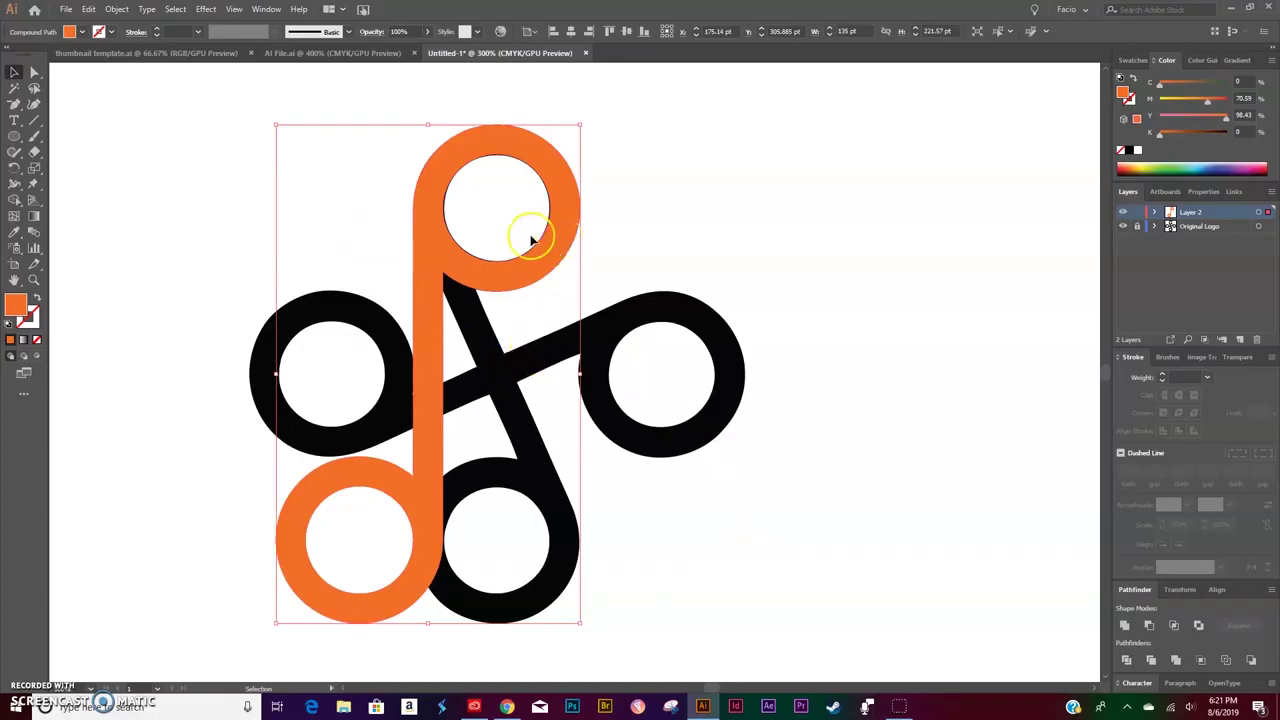
key(a)
key(v)
drag(578, 172, 591, 138)
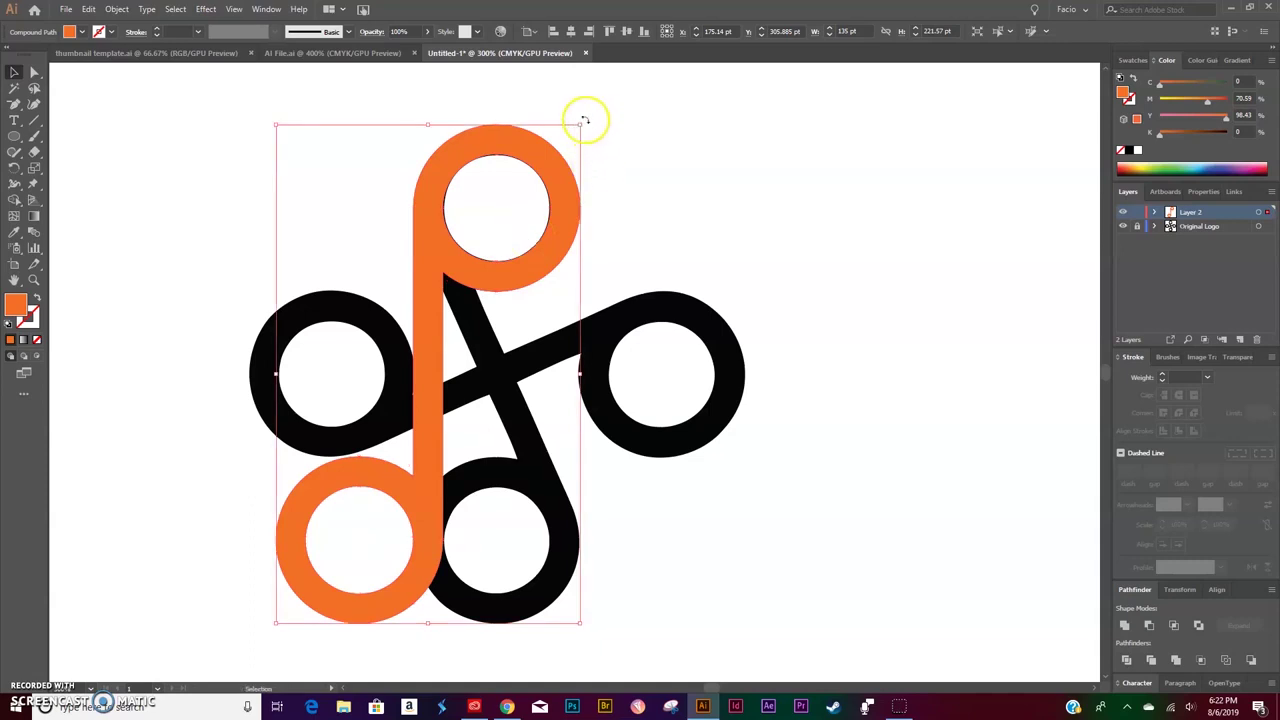
click(585, 120)
drag(631, 211, 715, 461)
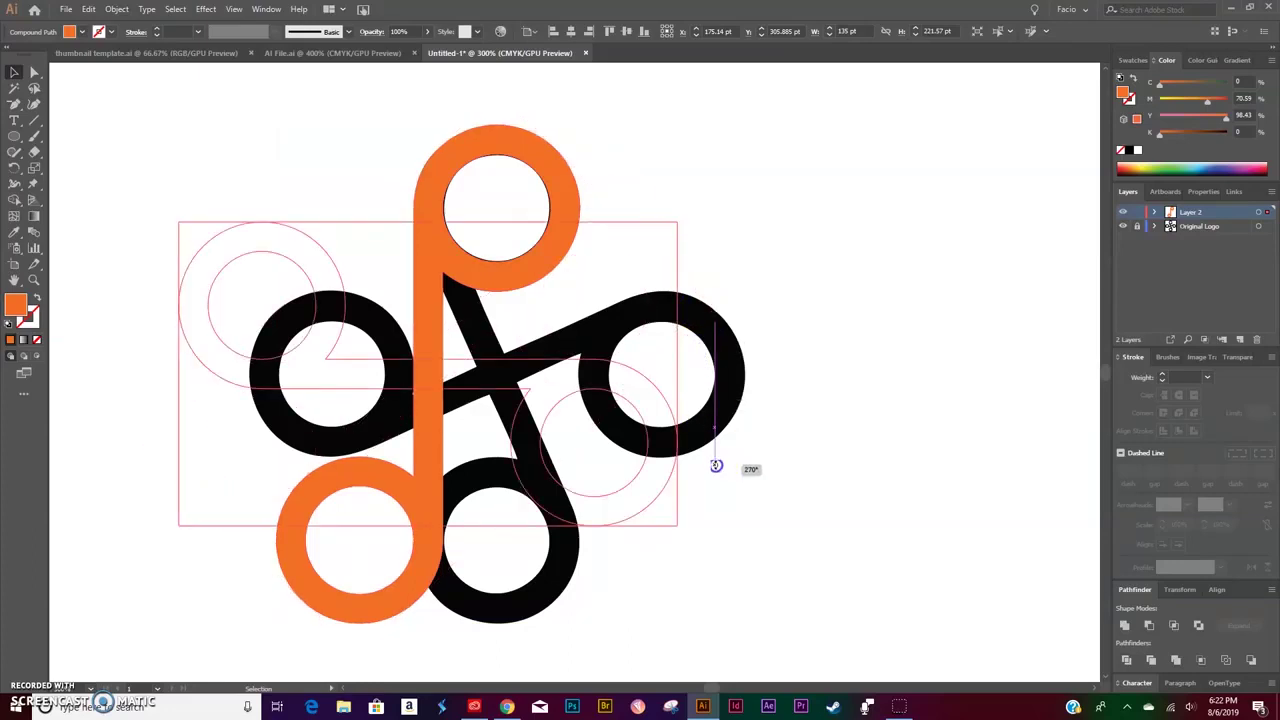
drag(715, 466, 715, 466)
click(810, 202)
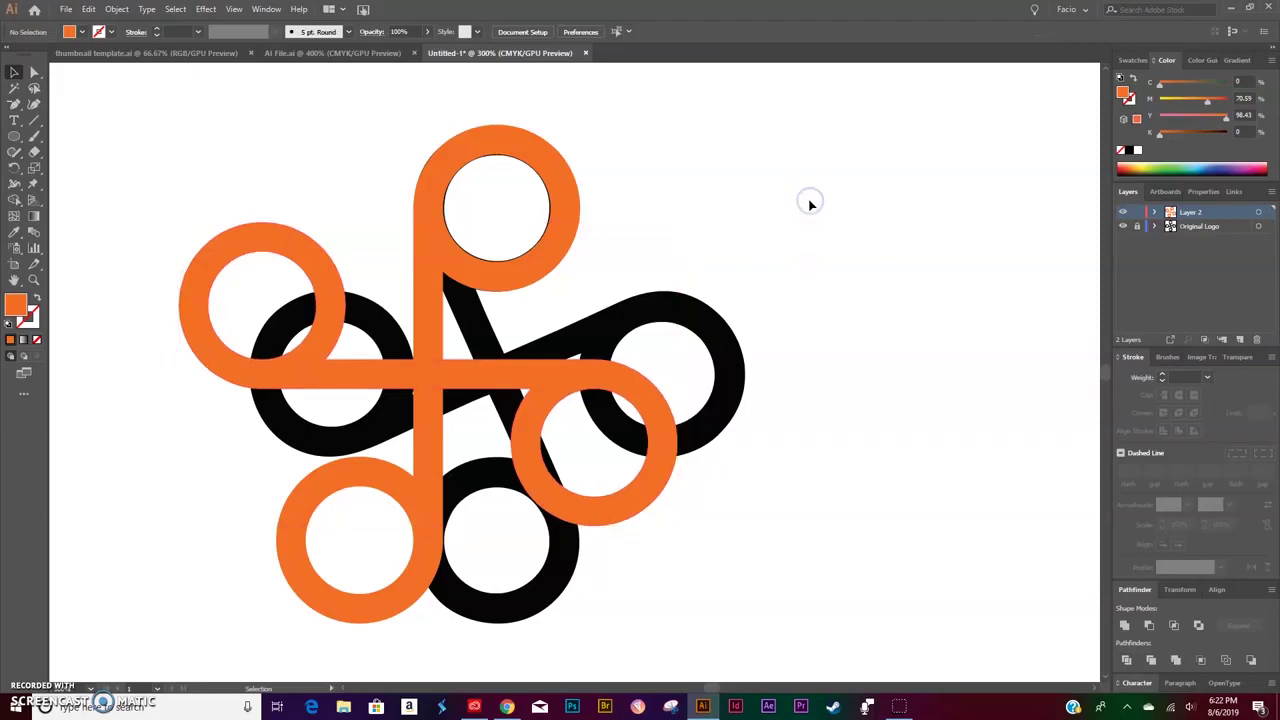
Step: Unite the vertical and horizontal orange shapes into a single compound path
click(797, 194)
key(ctrl+a)
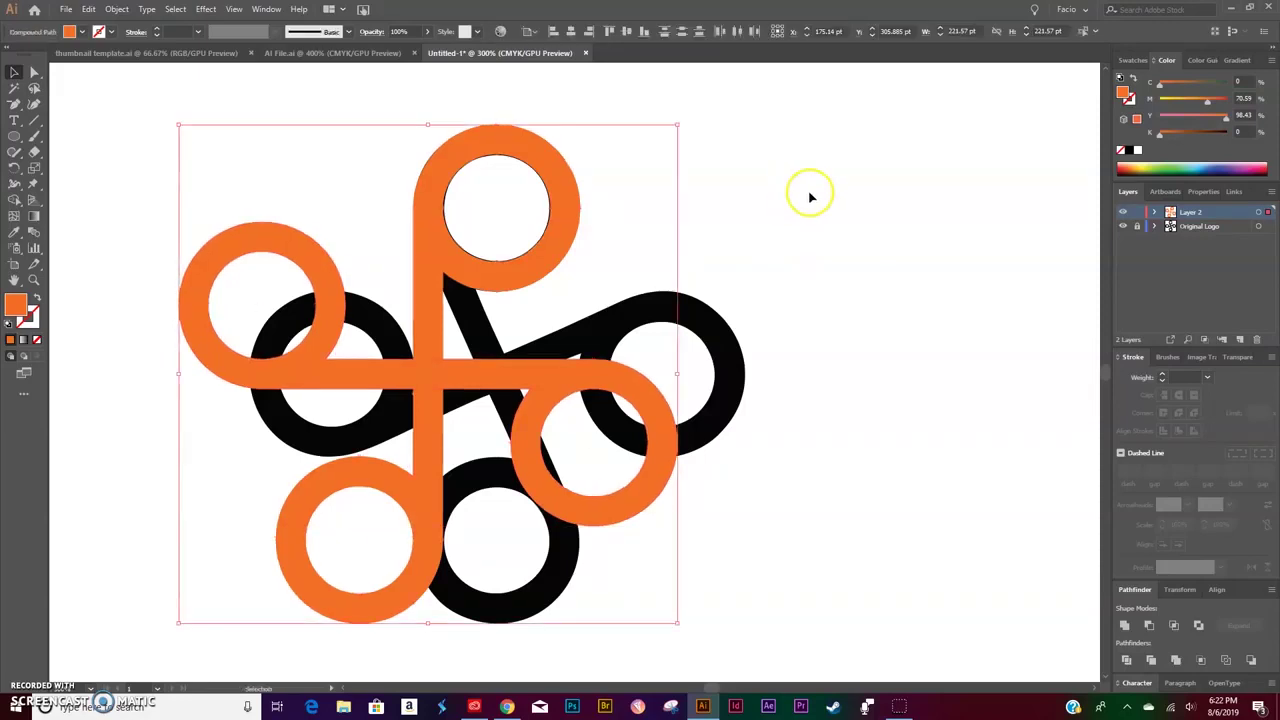
click(1124, 626)
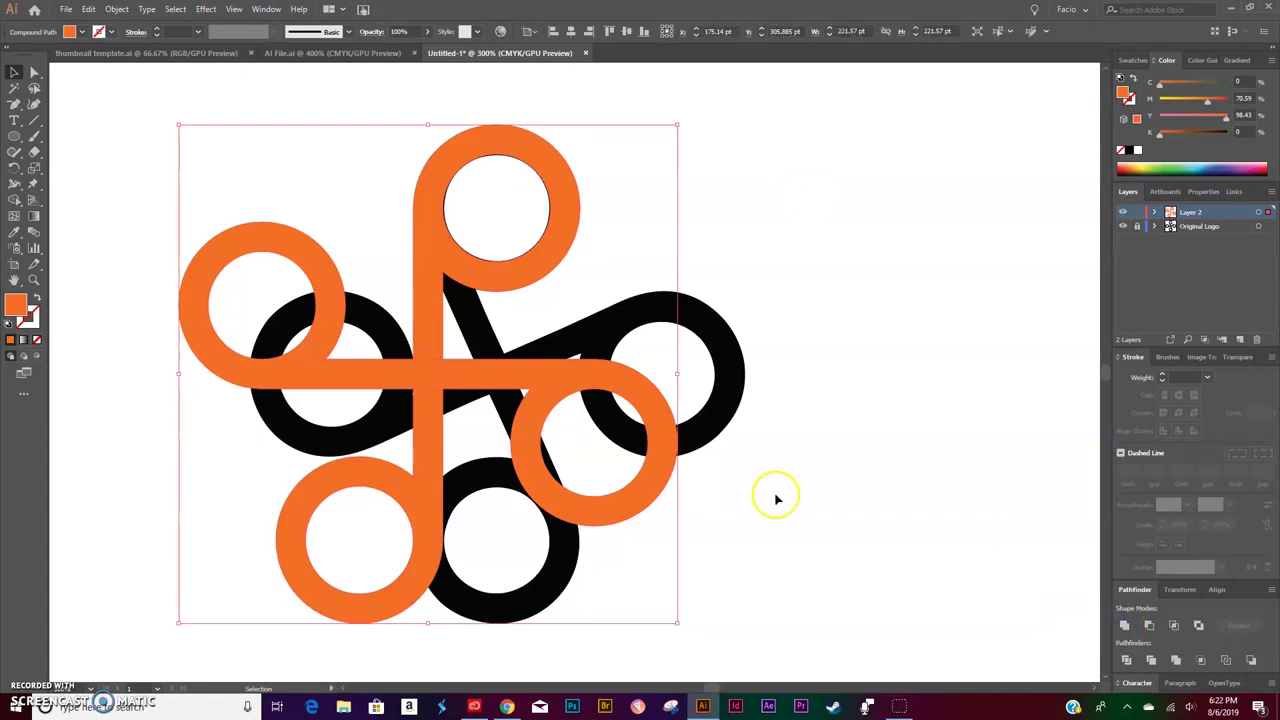
click(826, 450)
Step: Set the orange cross's rotation angle to 25°
click(508, 387)
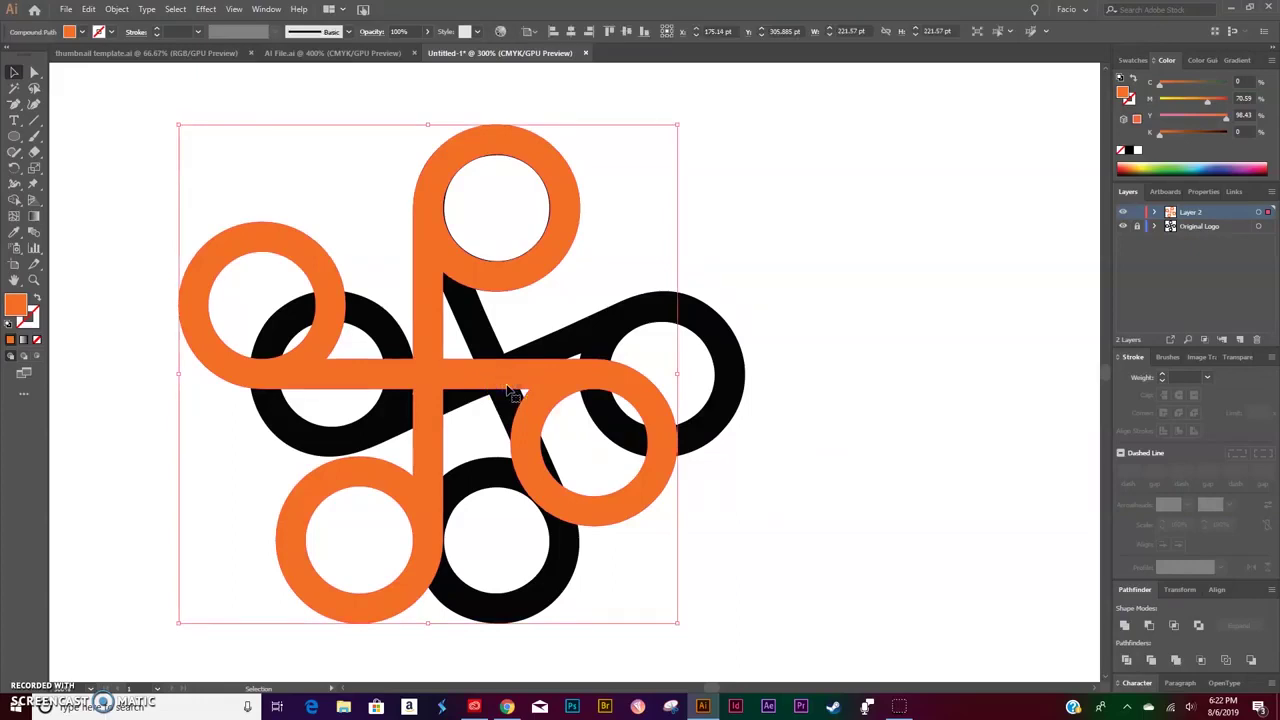
click(1205, 192)
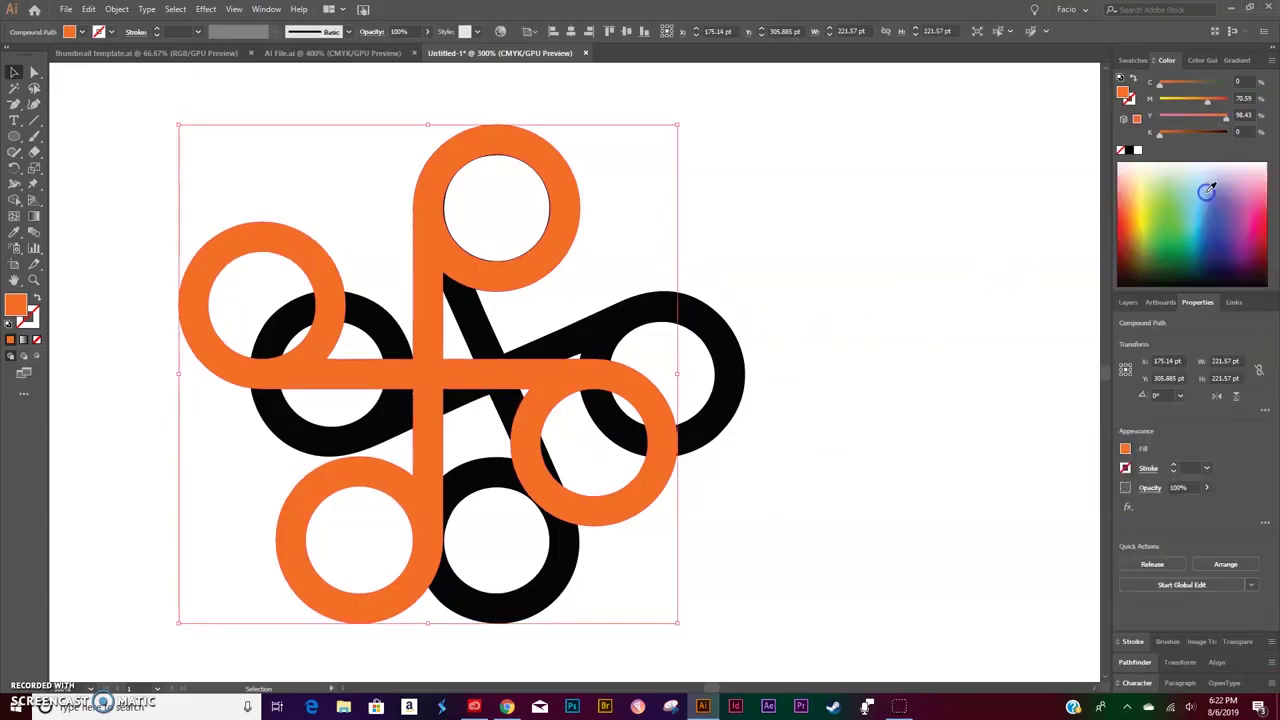
click(1158, 395)
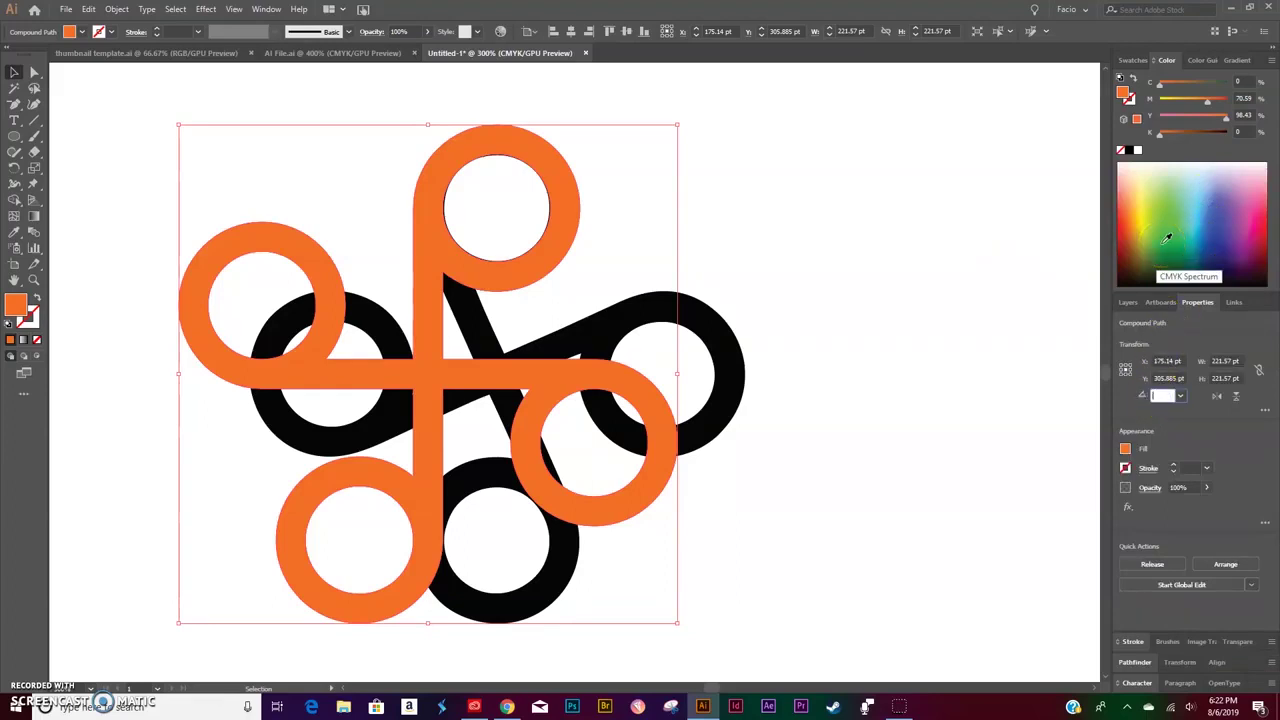
text(25)
key(Return)
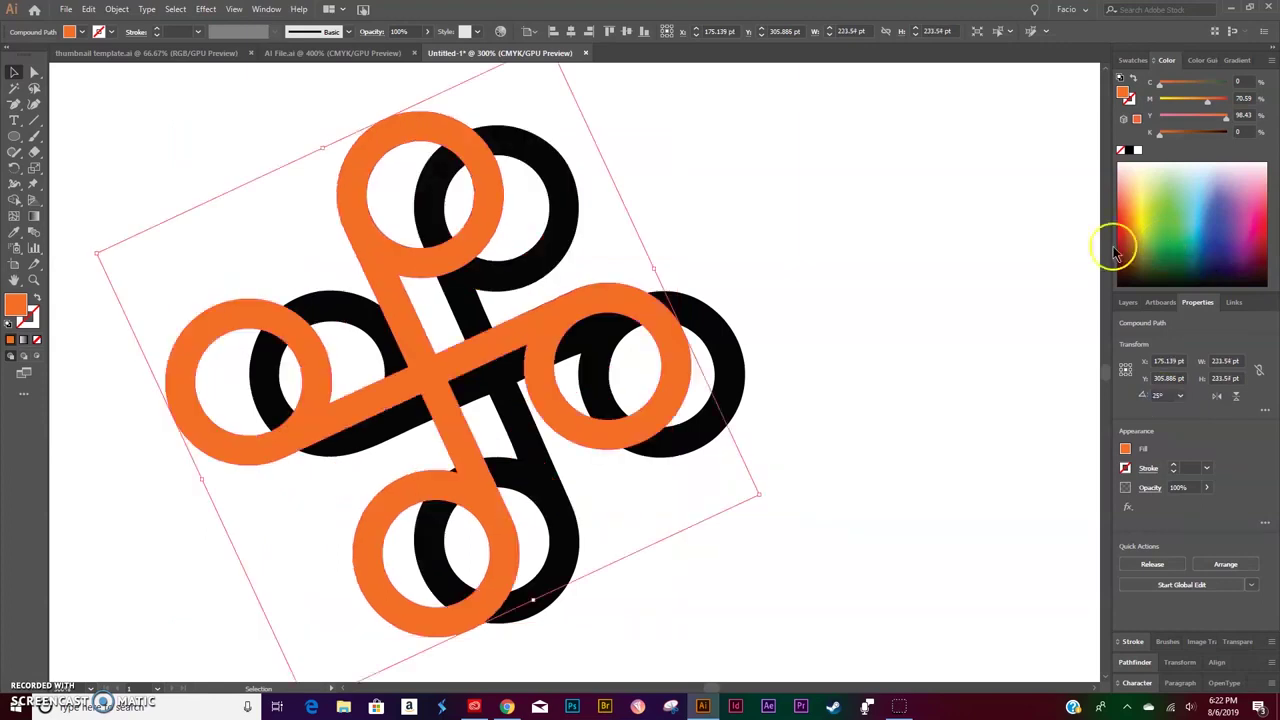
Step: Move the rotated orange logo to the right of the original so both stand side by side
click(907, 337)
drag(493, 343, 889, 366)
key(ctrl+minus)
click(823, 434)
drag(760, 371, 796, 371)
click(505, 165)
Step: Recolour the orange logo with the original logo's black fill using the Eyedropper
click(797, 364)
key(i)
click(393, 362)
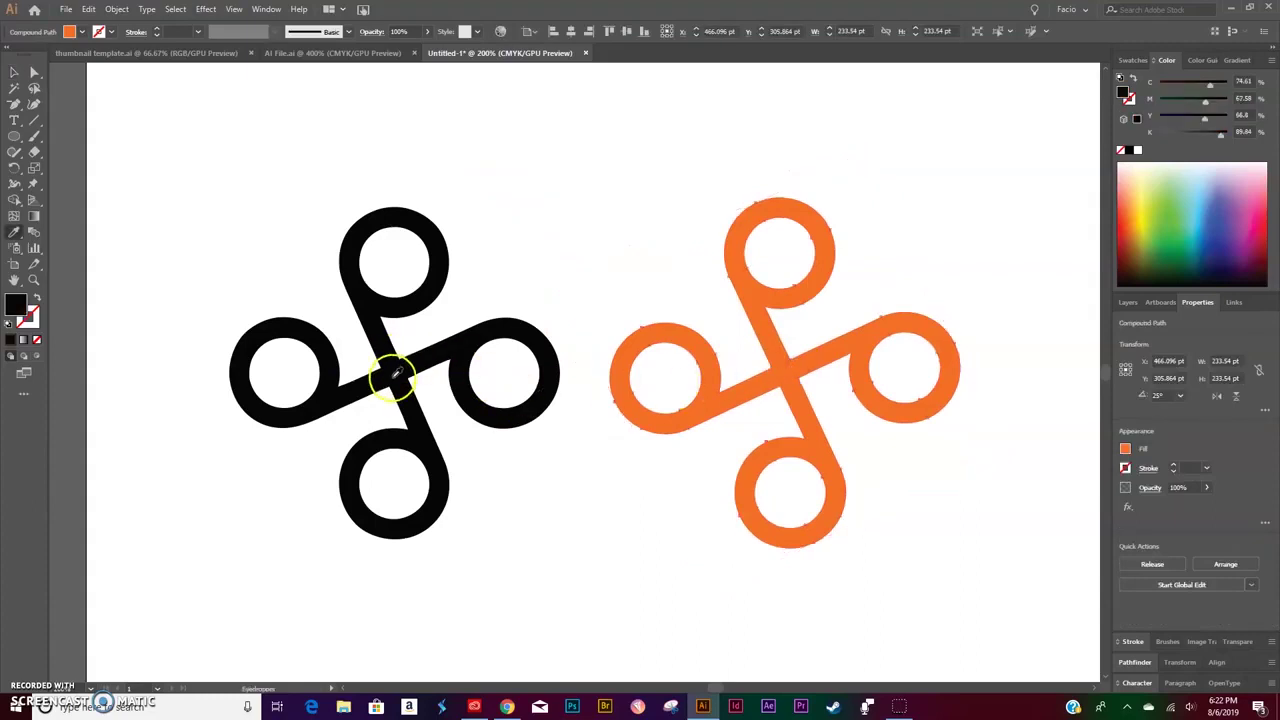
key(v)
click(584, 565)
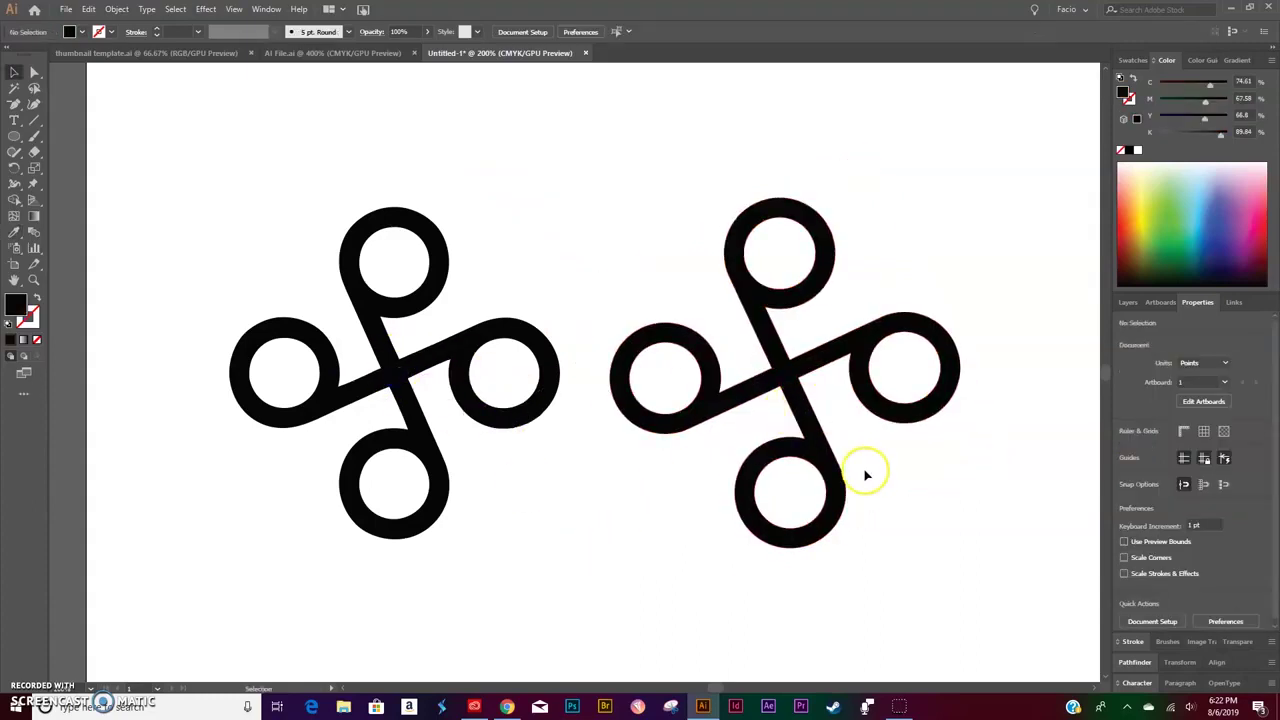
Step: Release the compound path of the recreated logo
click(818, 452)
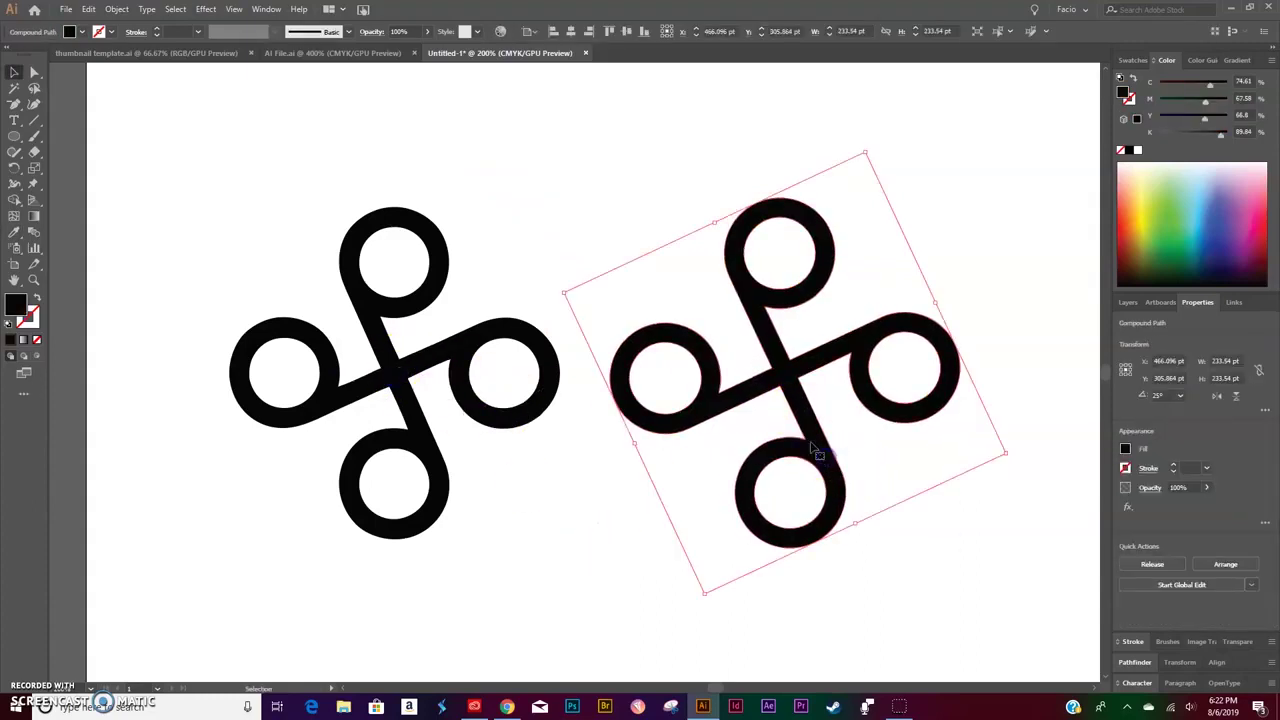
click(117, 10)
mouse_move(205, 480)
click(347, 500)
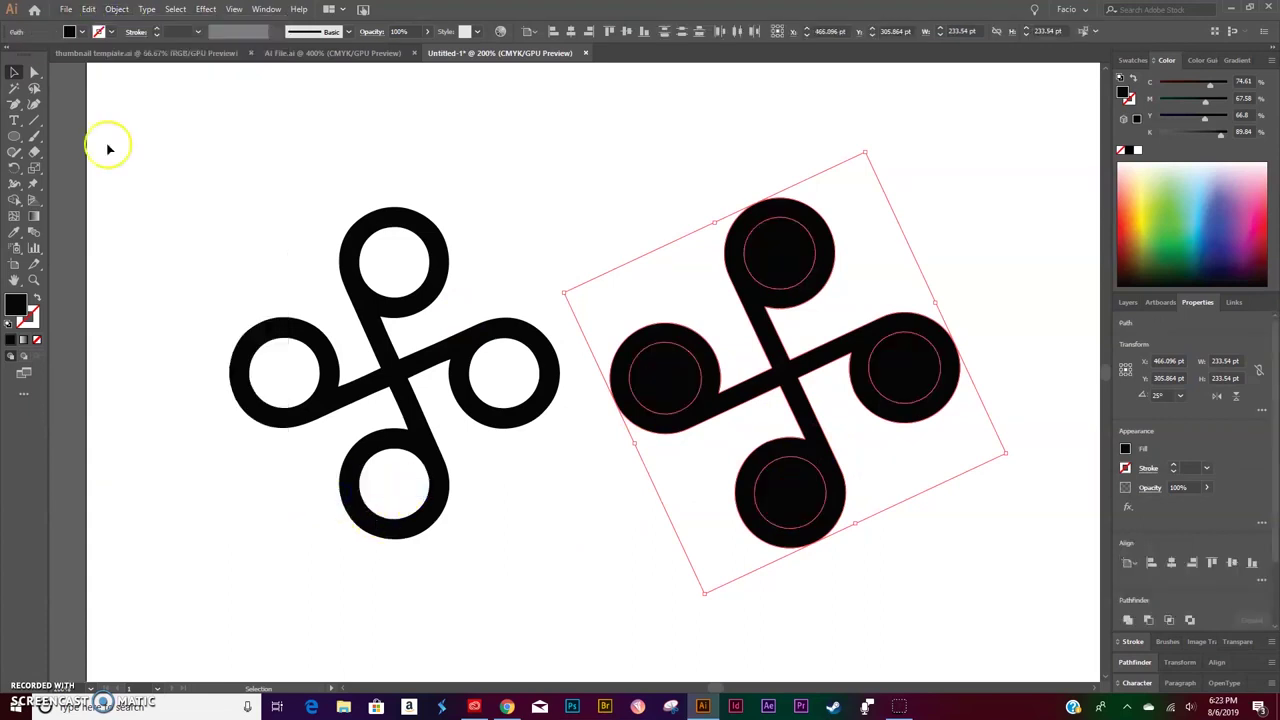
Step: Make the recreated logo's released paths into a compound path again so the ring centres are cut out
click(115, 9)
mouse_move(195, 480)
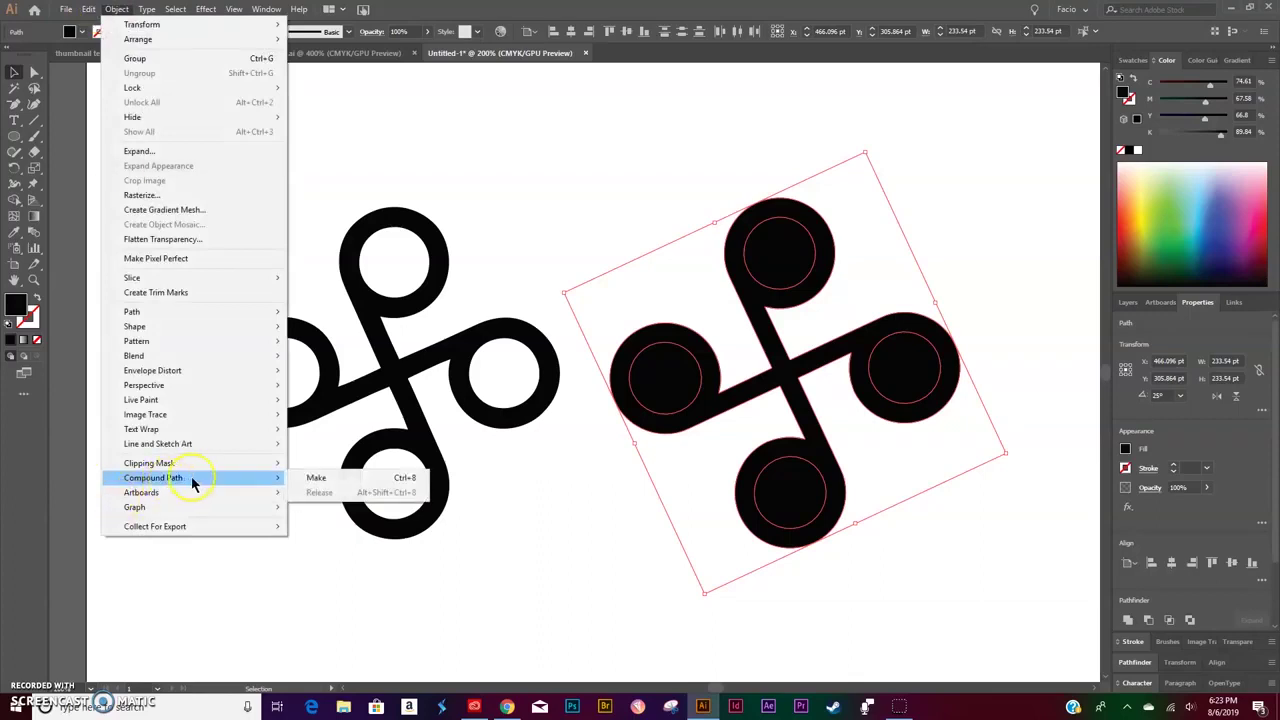
click(314, 477)
click(537, 567)
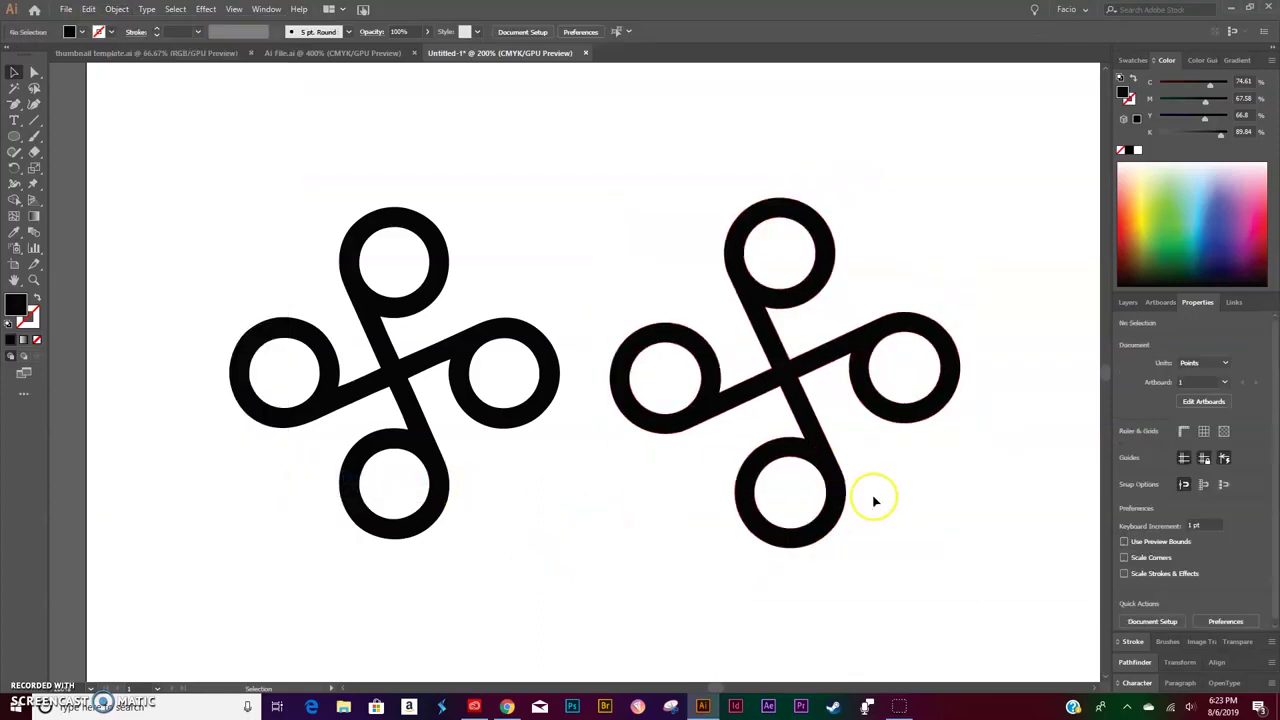